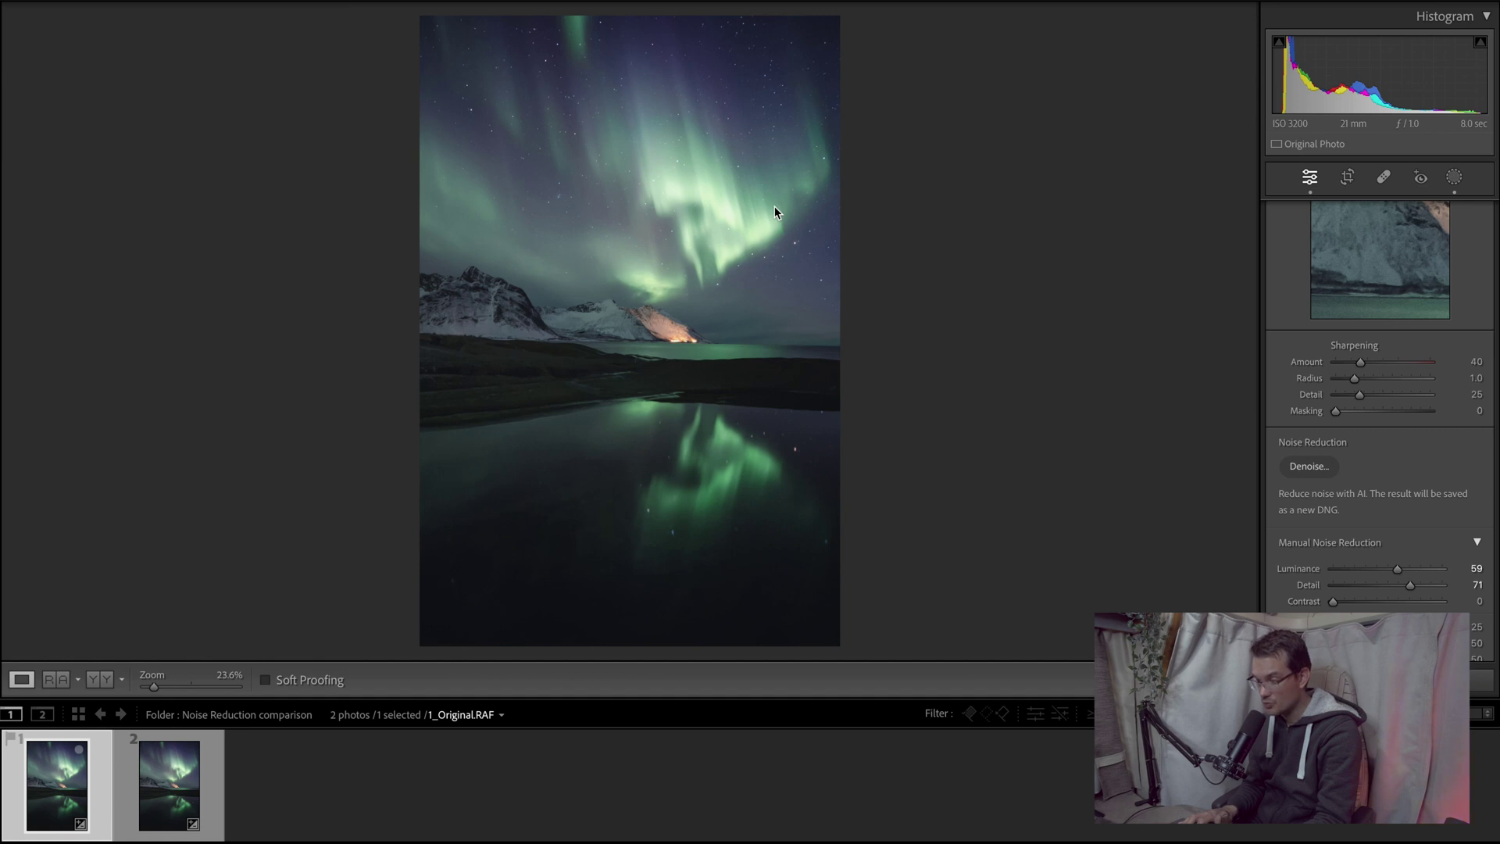
# Zoom the original RAW aurora photo to 300% on the lit mountain peak
pyautogui.click(628, 306)
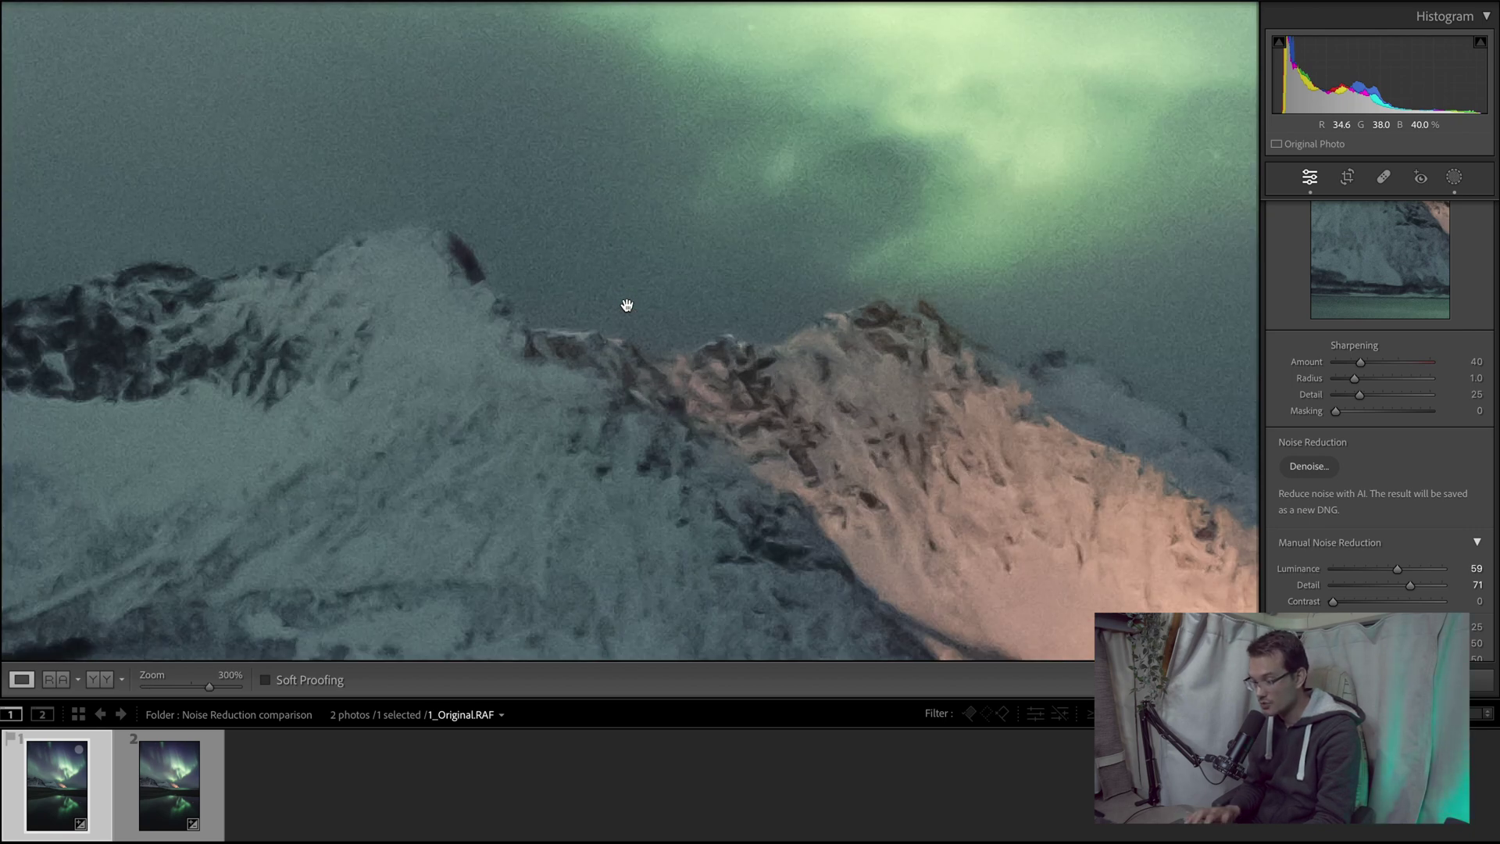
# Pan the 300% view across the noisy sky and peaks, then zoom back to Fit
pyautogui.moveTo(816, 283); pyautogui.dragTo(612, 330)
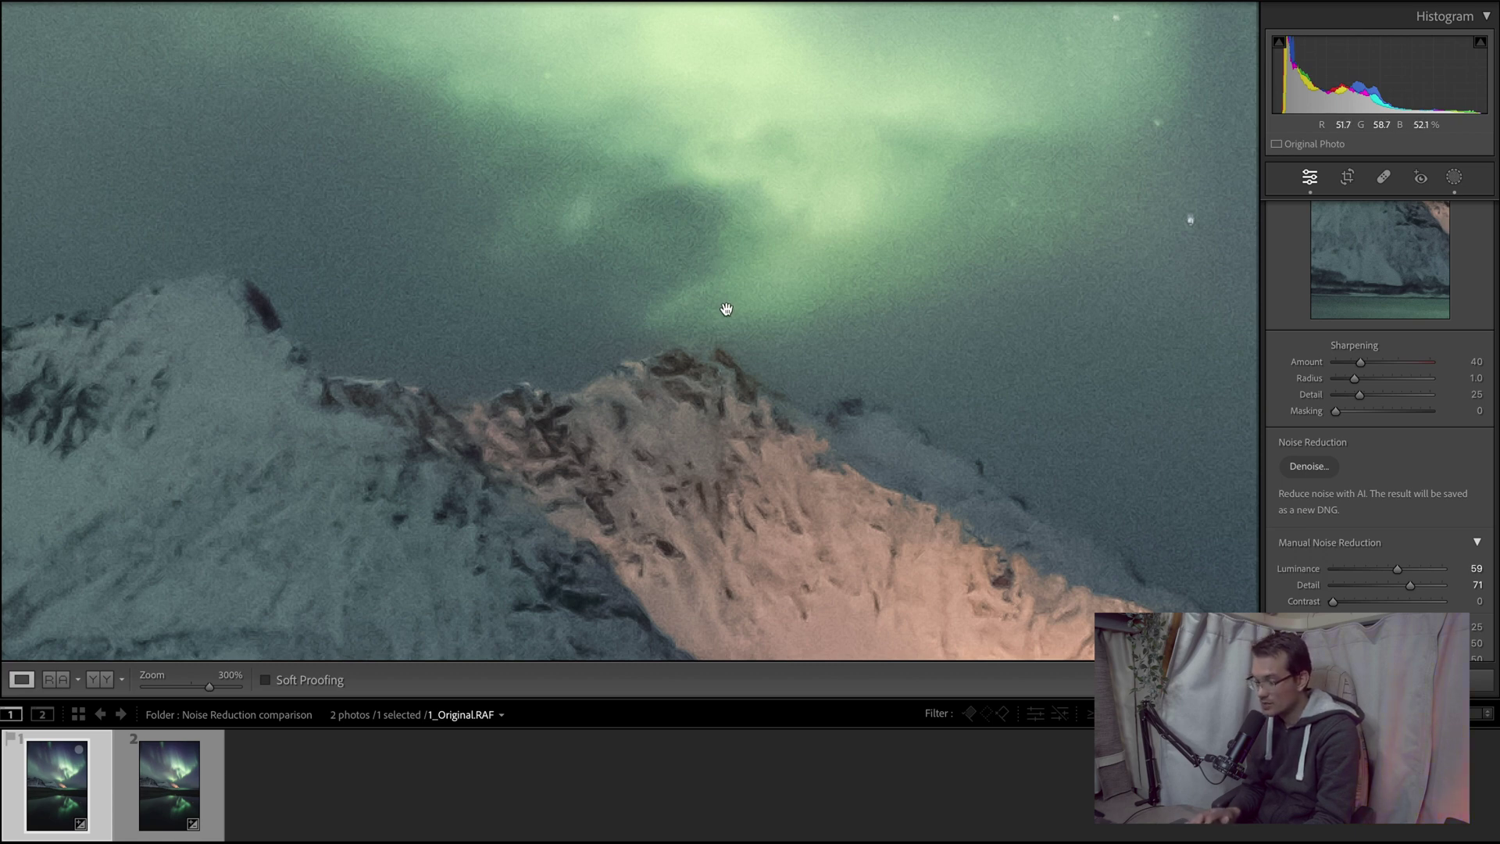
pyautogui.click(726, 308)
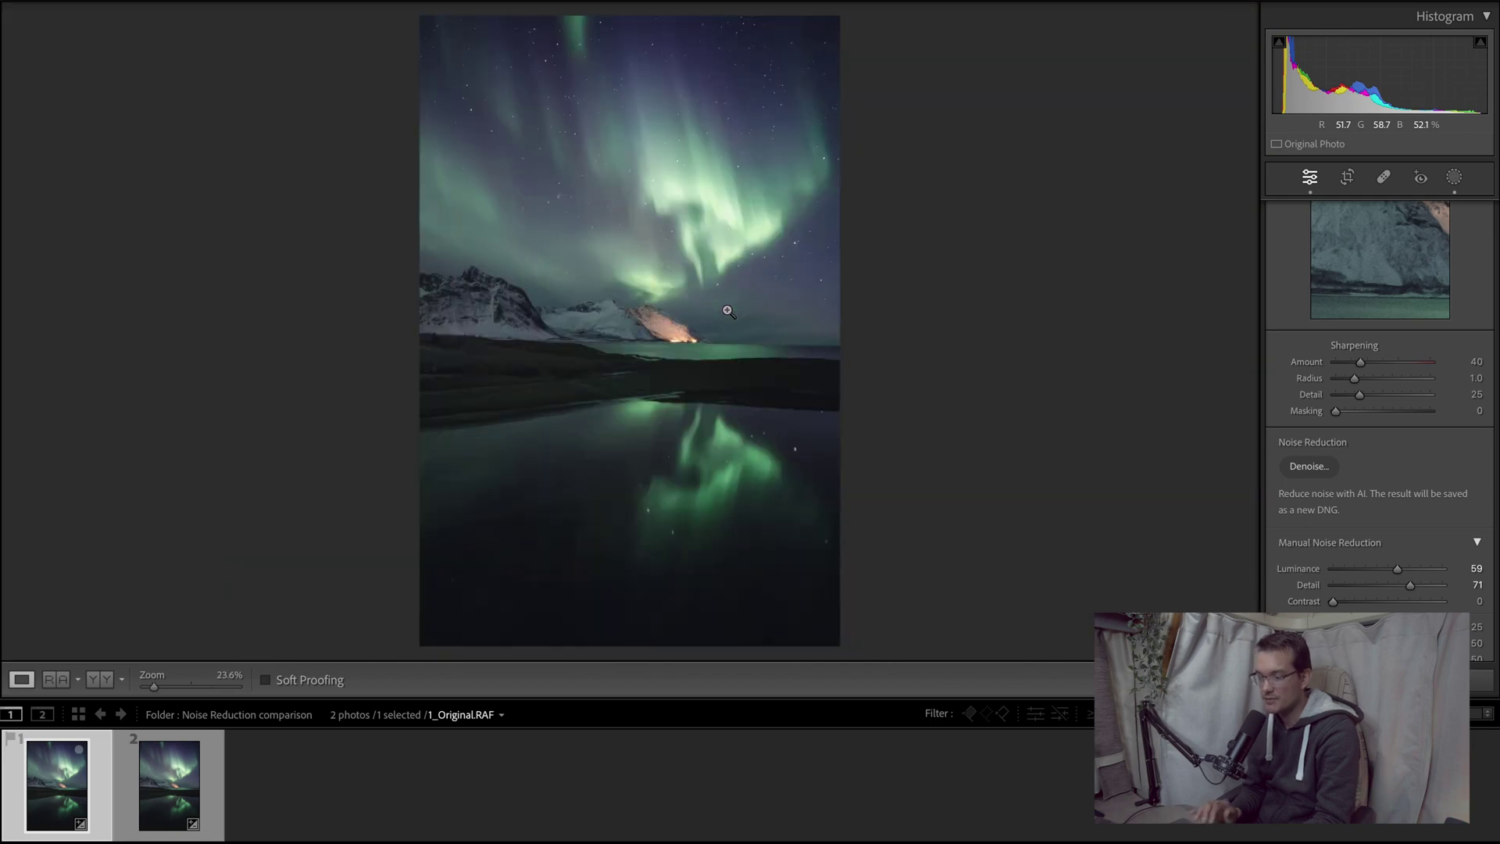
# Select 2_RAF_DxO_DeepPRIME.dng in the filmstrip as the current photo
pyautogui.click(167, 764)
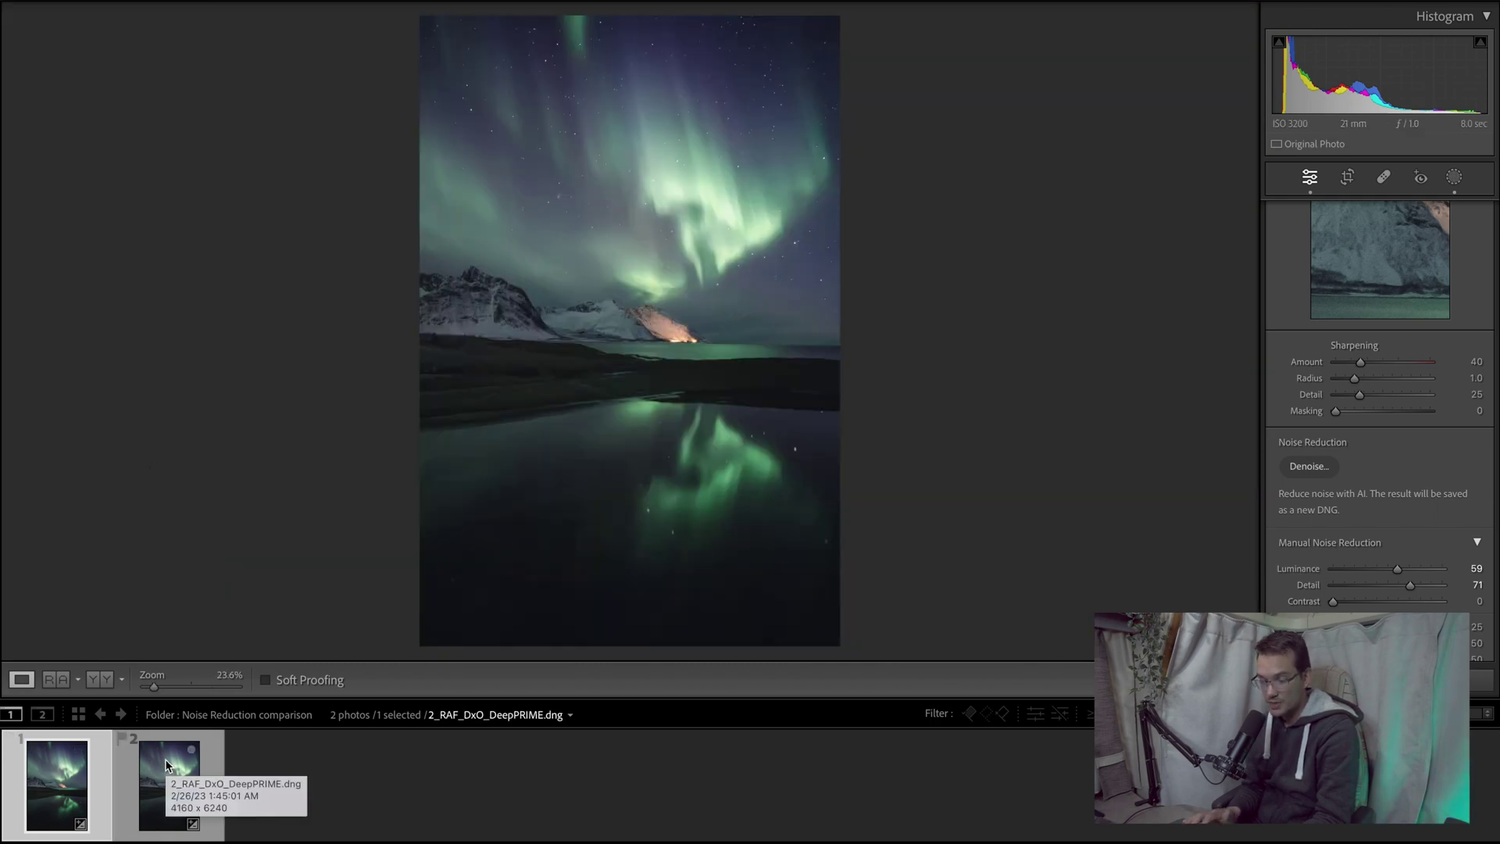
pyautogui.click(165, 758)
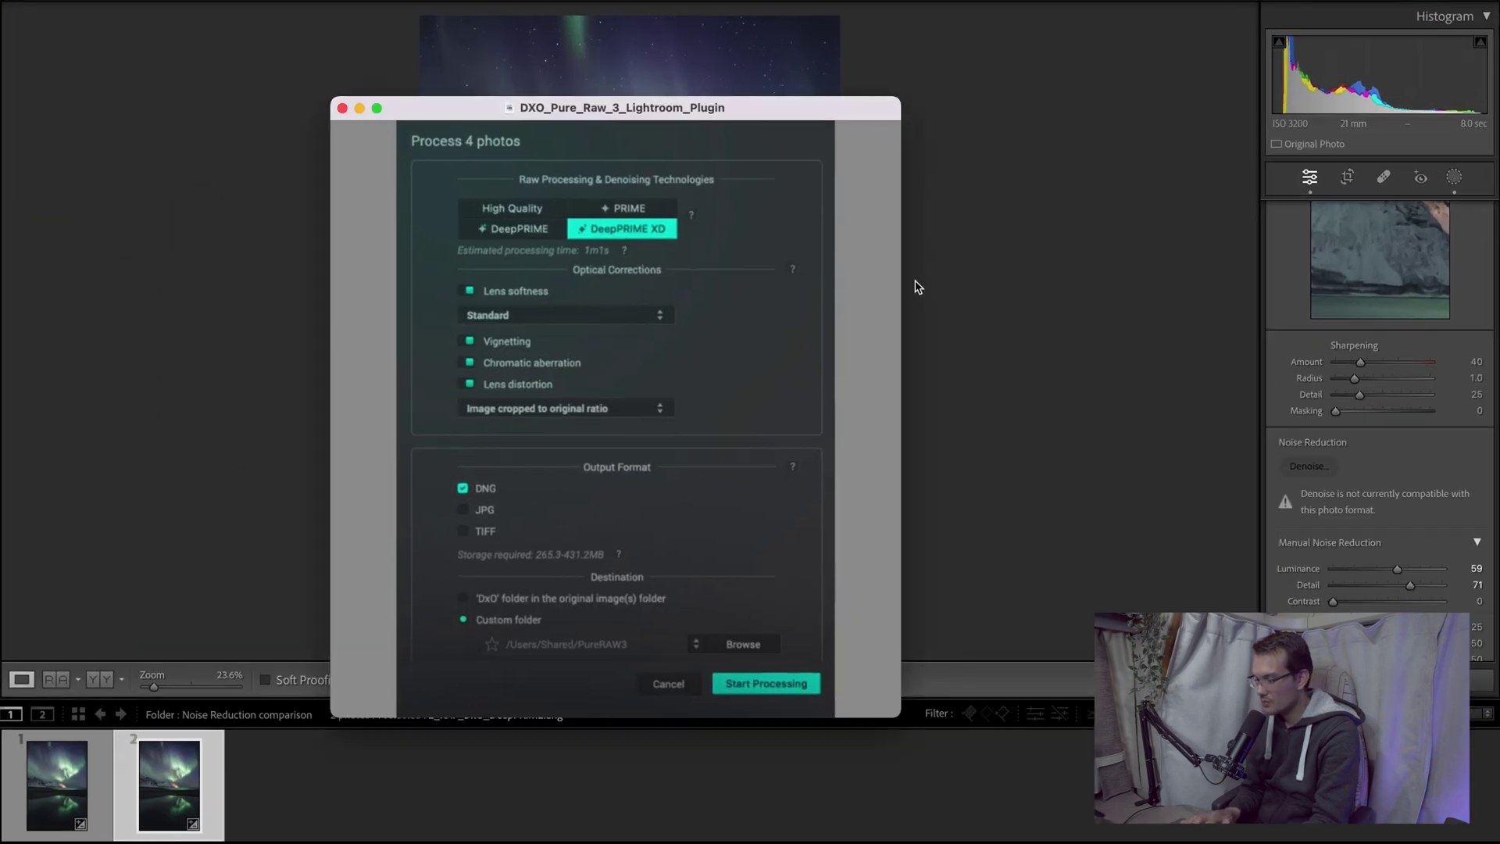
pyautogui.click(105, 0)
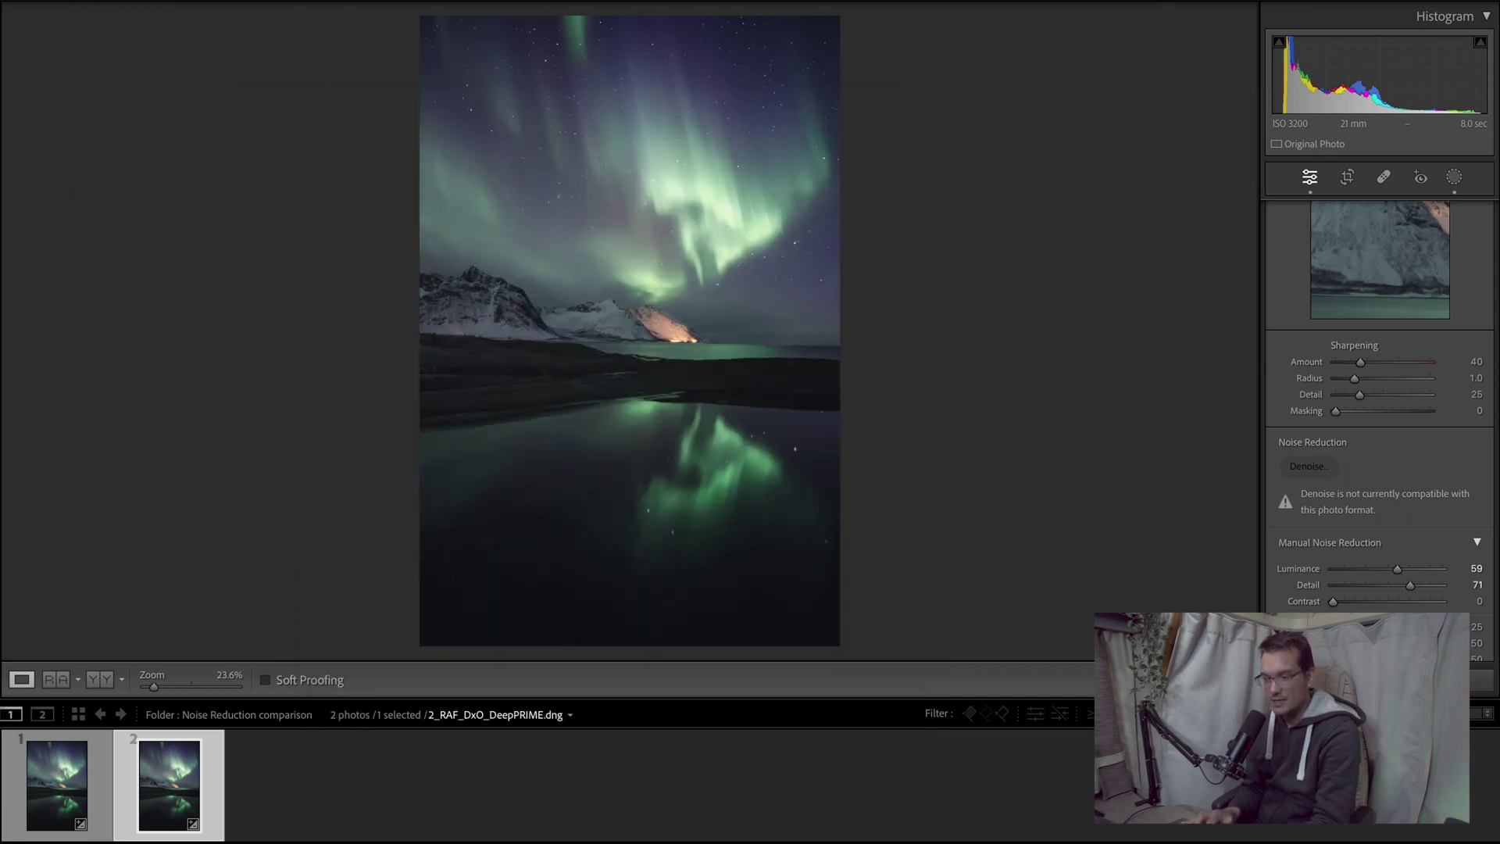
# Send the photo to DxO PureRAW 3, review DeepPRIME XD and DNG settings, and close it unprocessed
pyautogui.click(207, 5)
pyautogui.moveTo(212, 317)
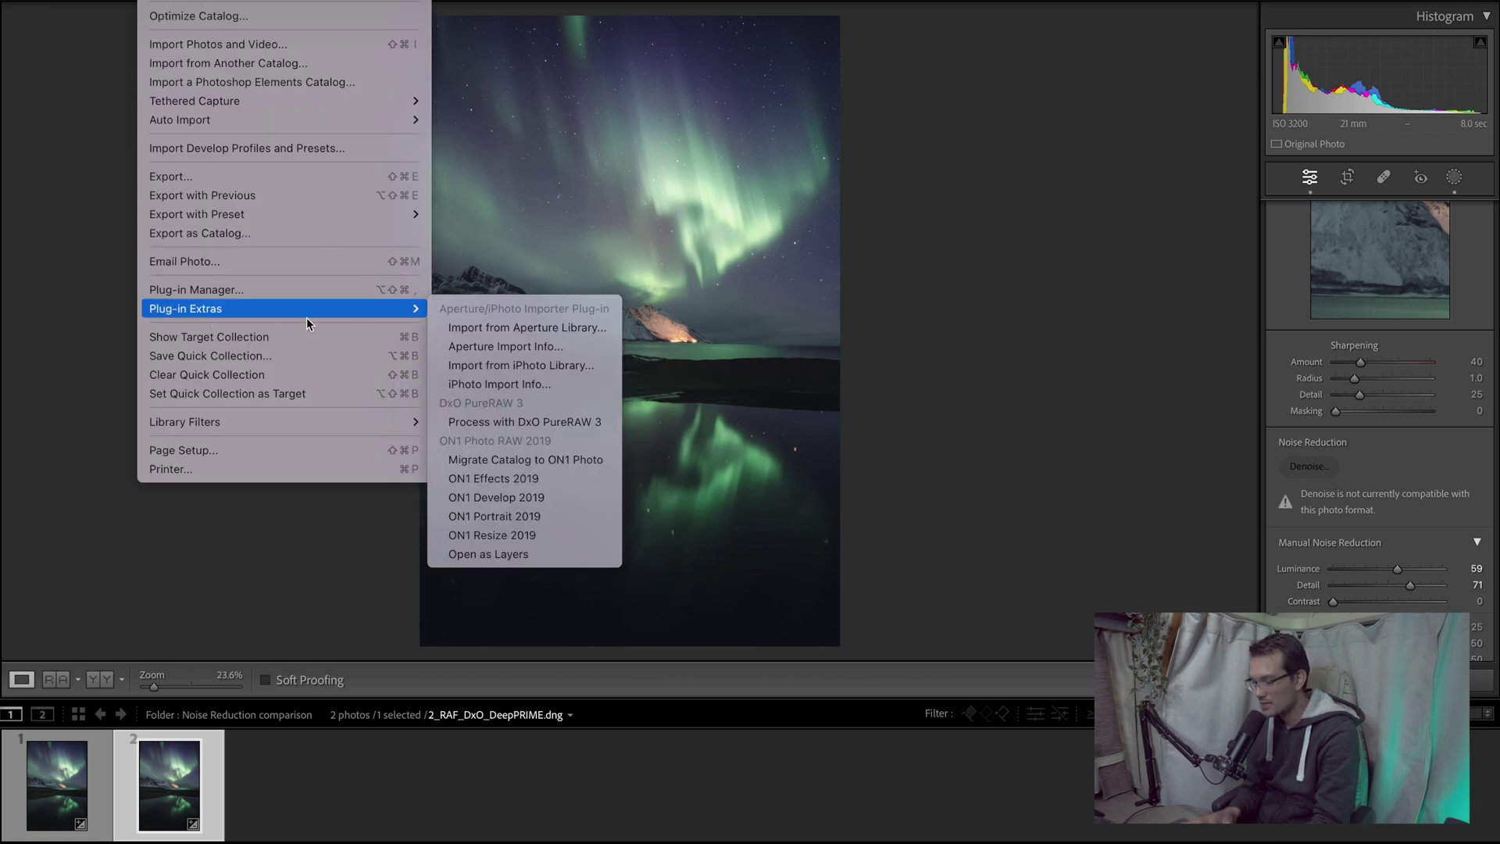
pyautogui.click(598, 422)
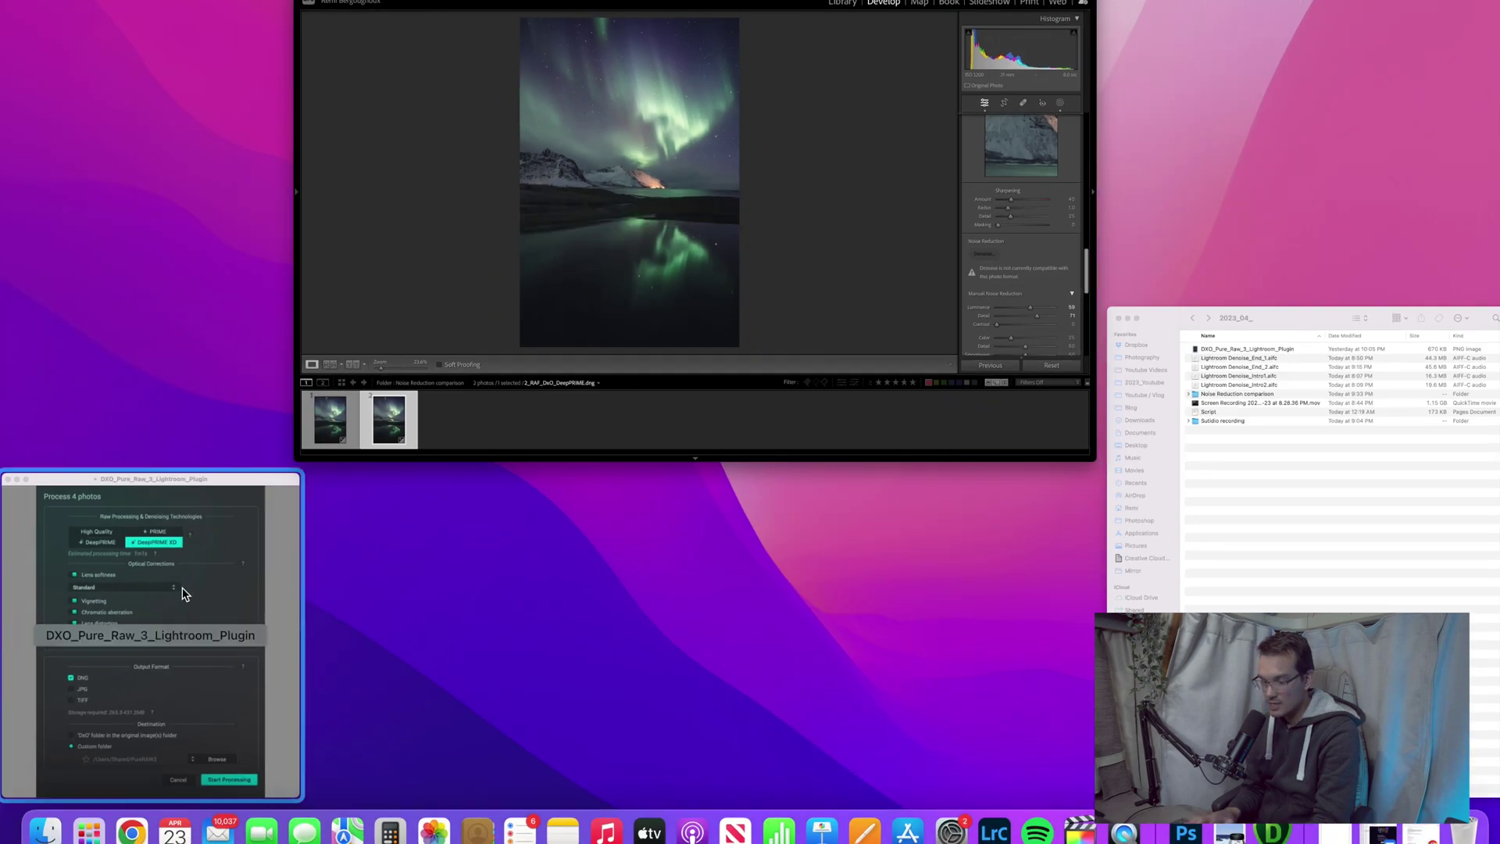
pyautogui.click(181, 594)
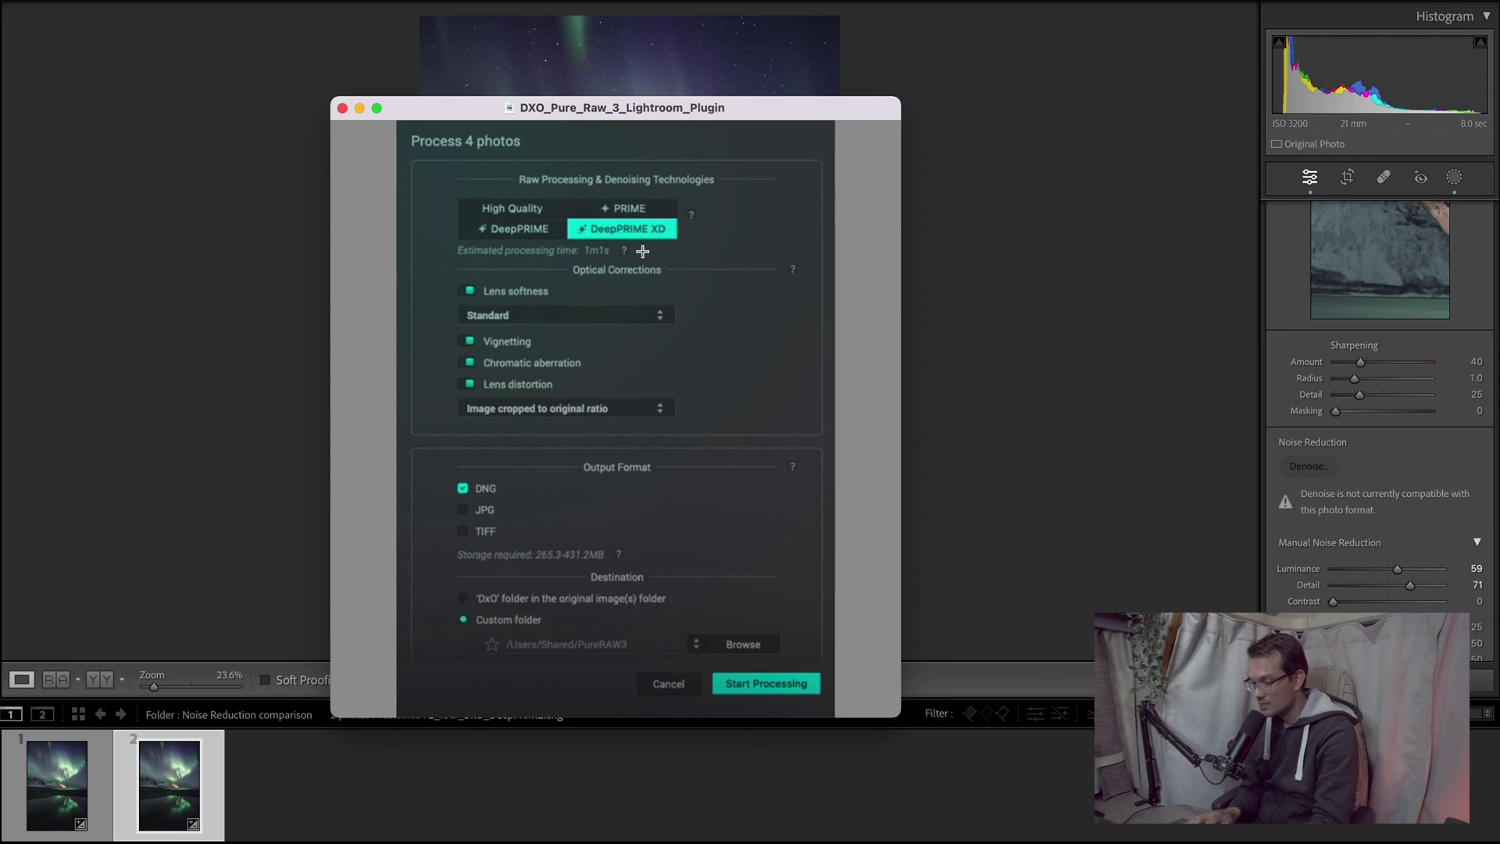
pyautogui.click(342, 109)
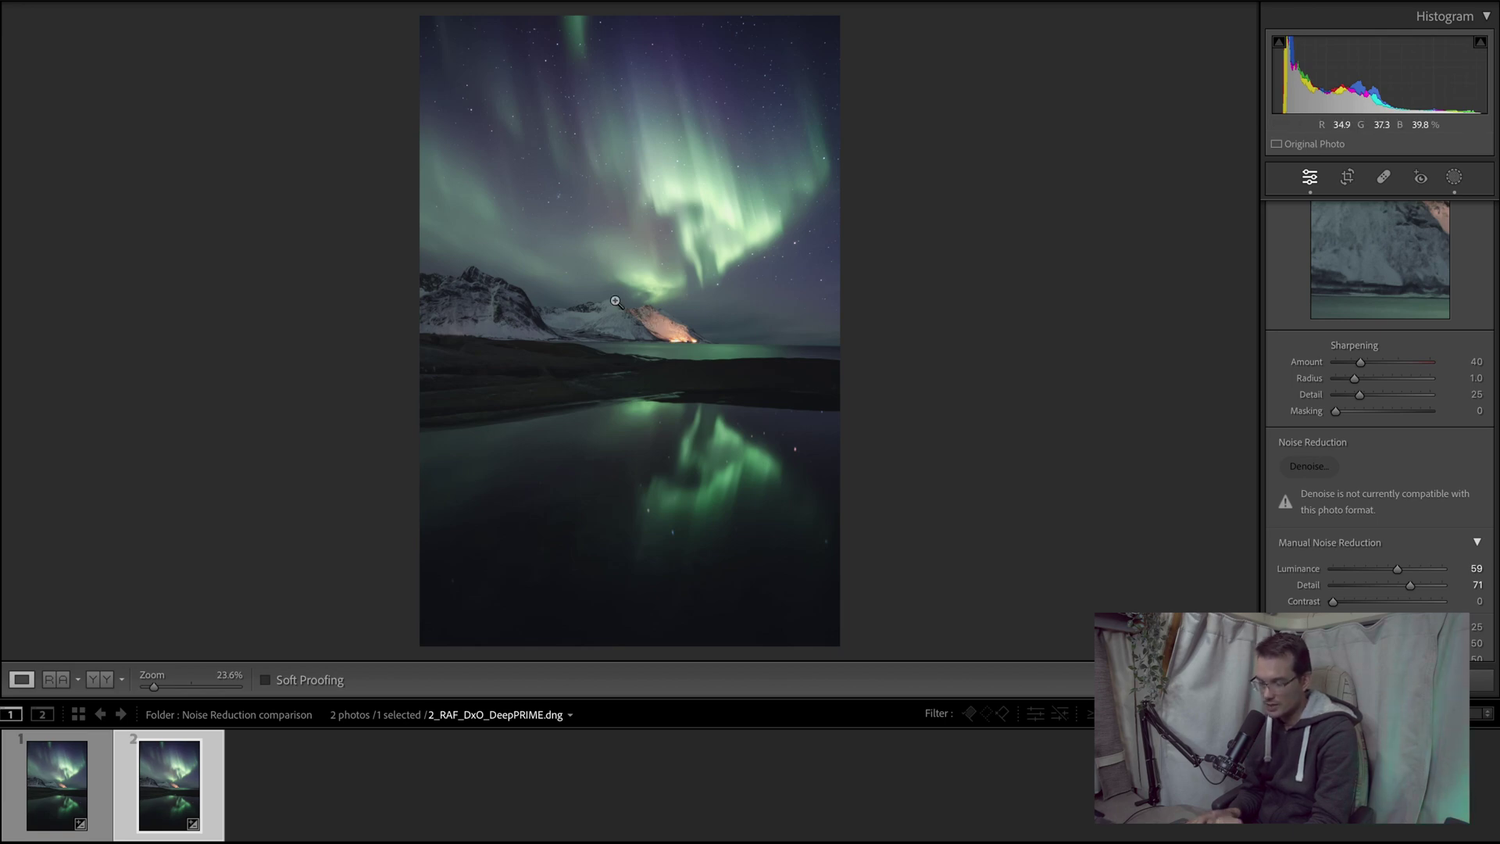
# Inspect the DeepPRIME version at 300% around the peak, then switch to Reference View
pyautogui.click(615, 301)
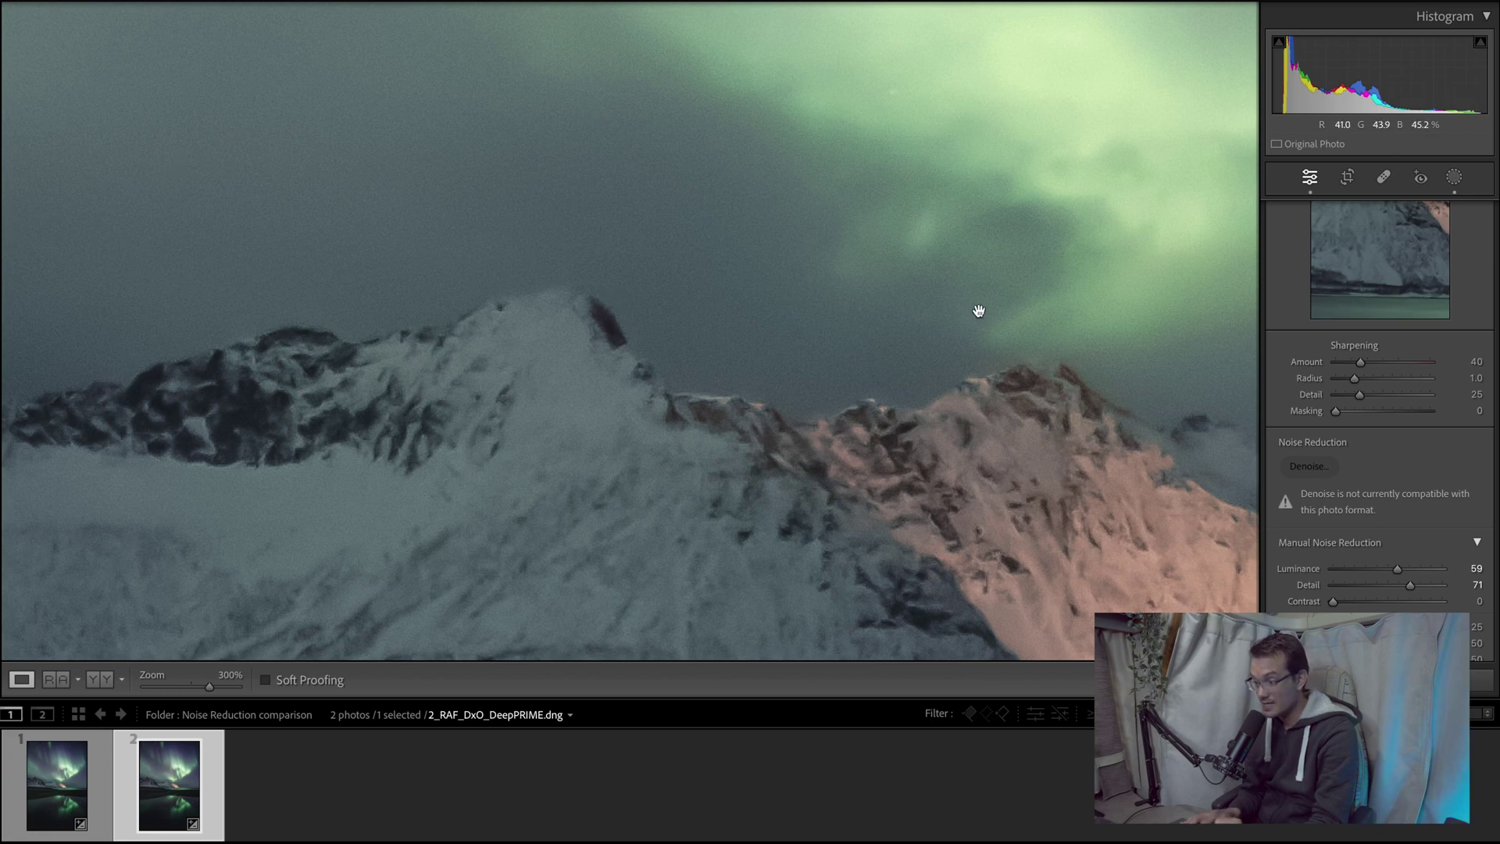
pyautogui.moveTo(977, 311); pyautogui.dragTo(661, 293)
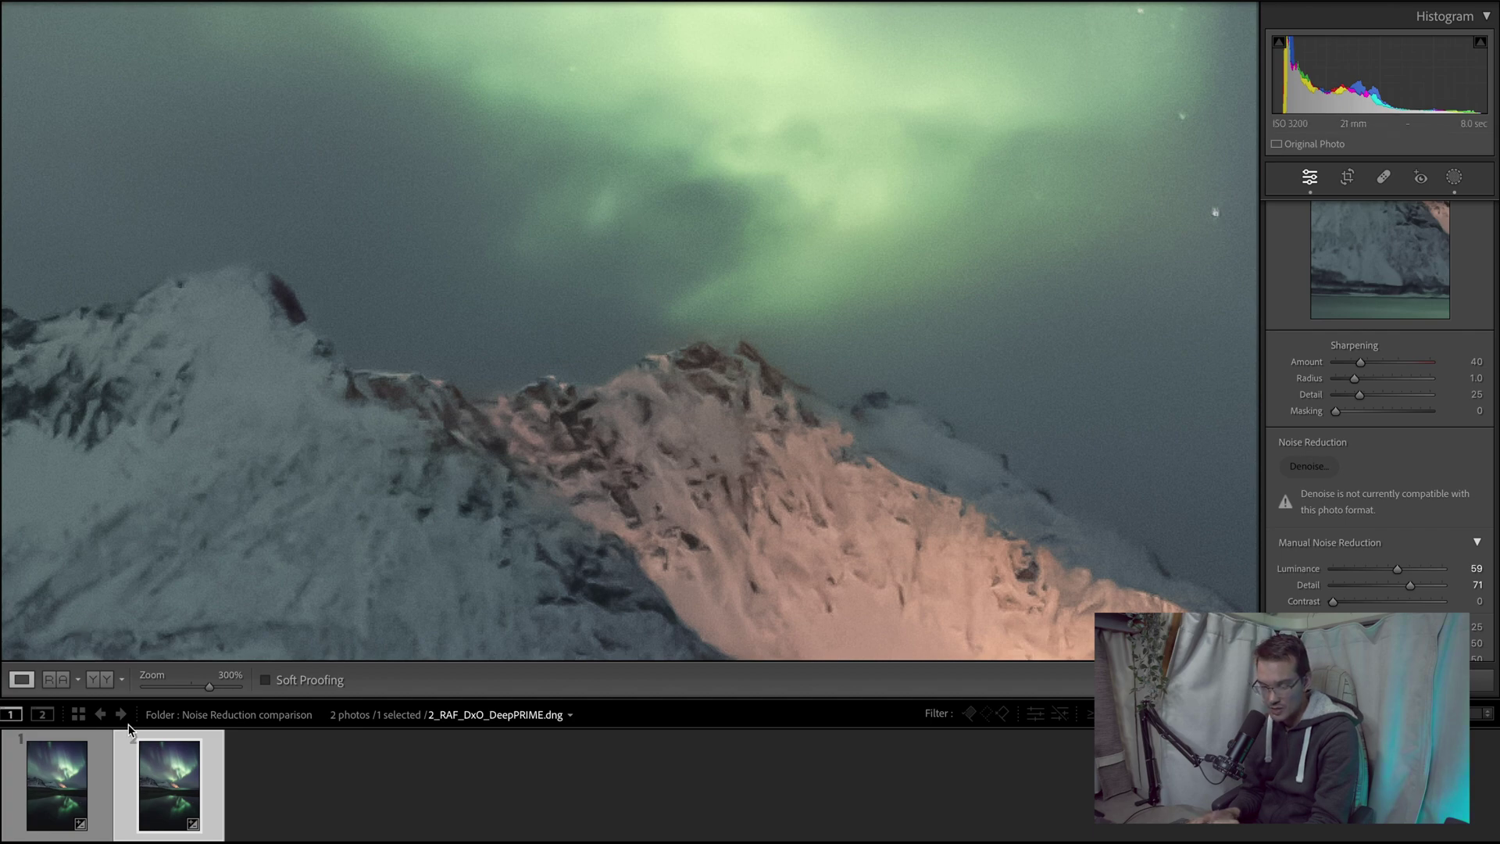
pyautogui.click(57, 681)
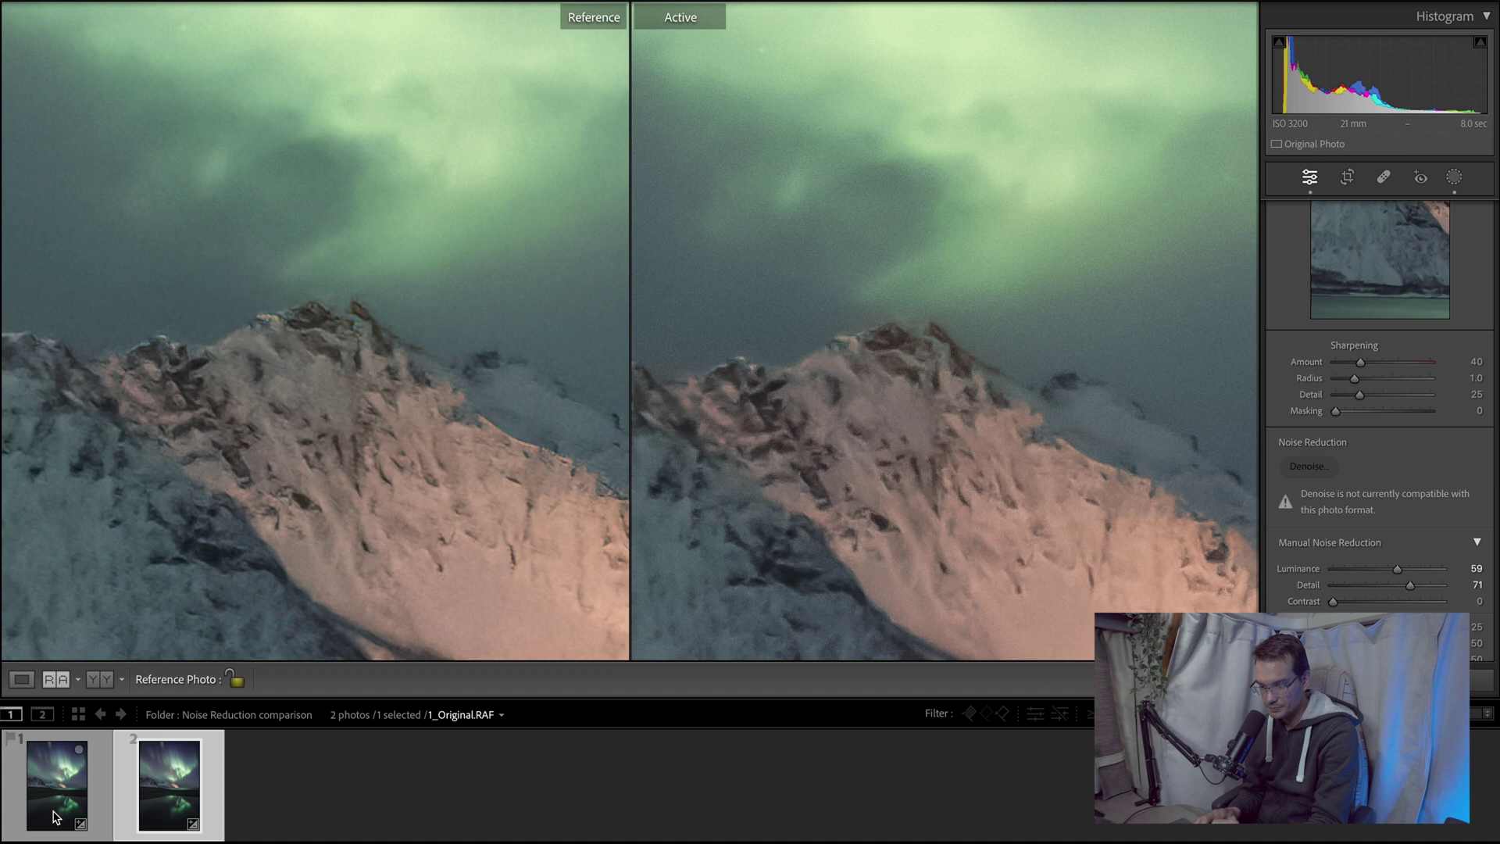
# Set the original RAW as the reference beside DeepPRIME, compare, then return to Loupe view
pyautogui.moveTo(55, 817); pyautogui.dragTo(212, 419)
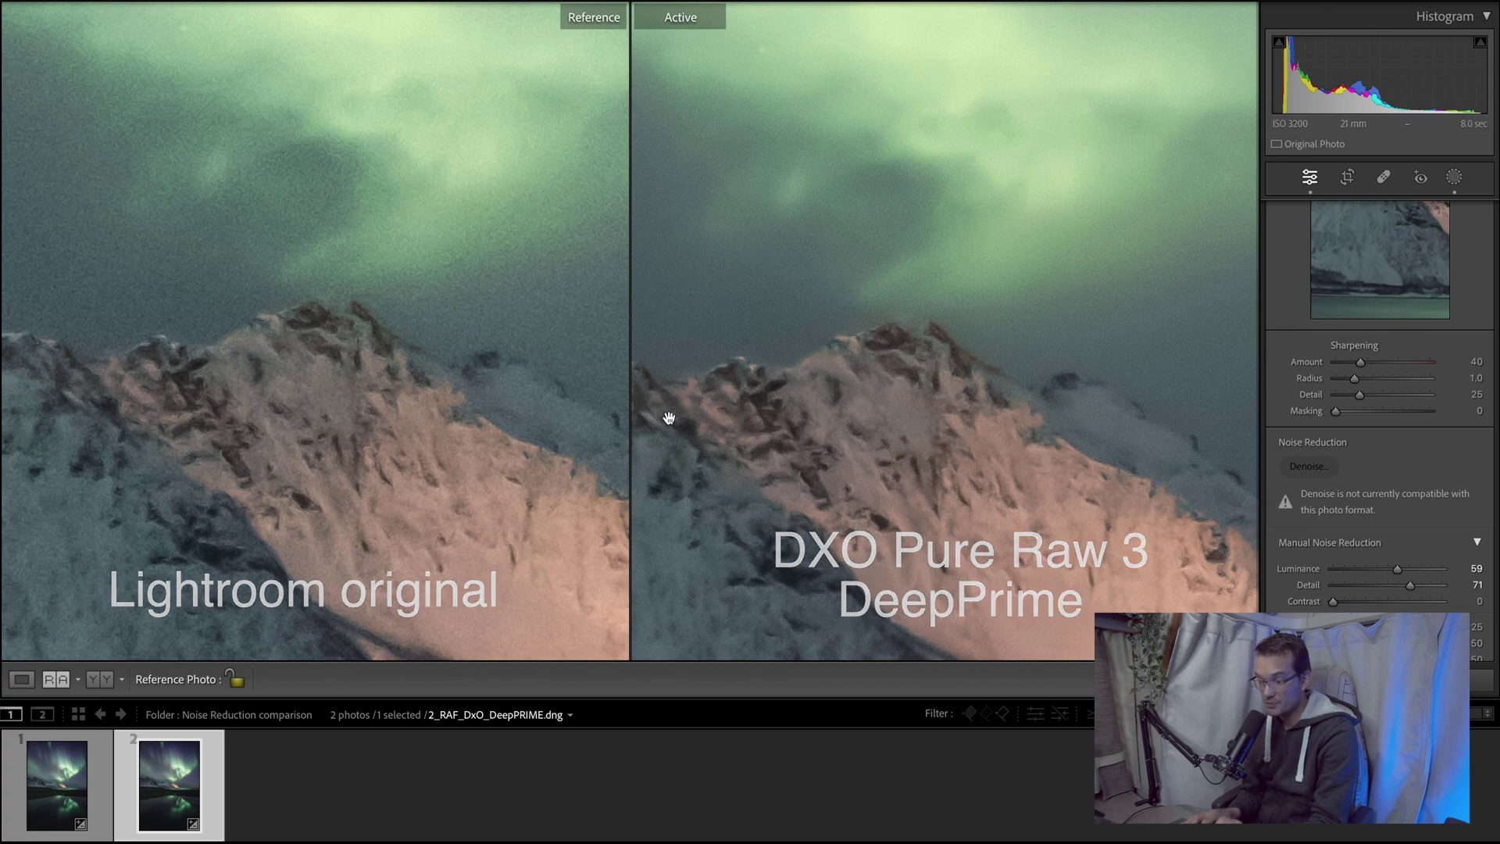
pyautogui.click(22, 679)
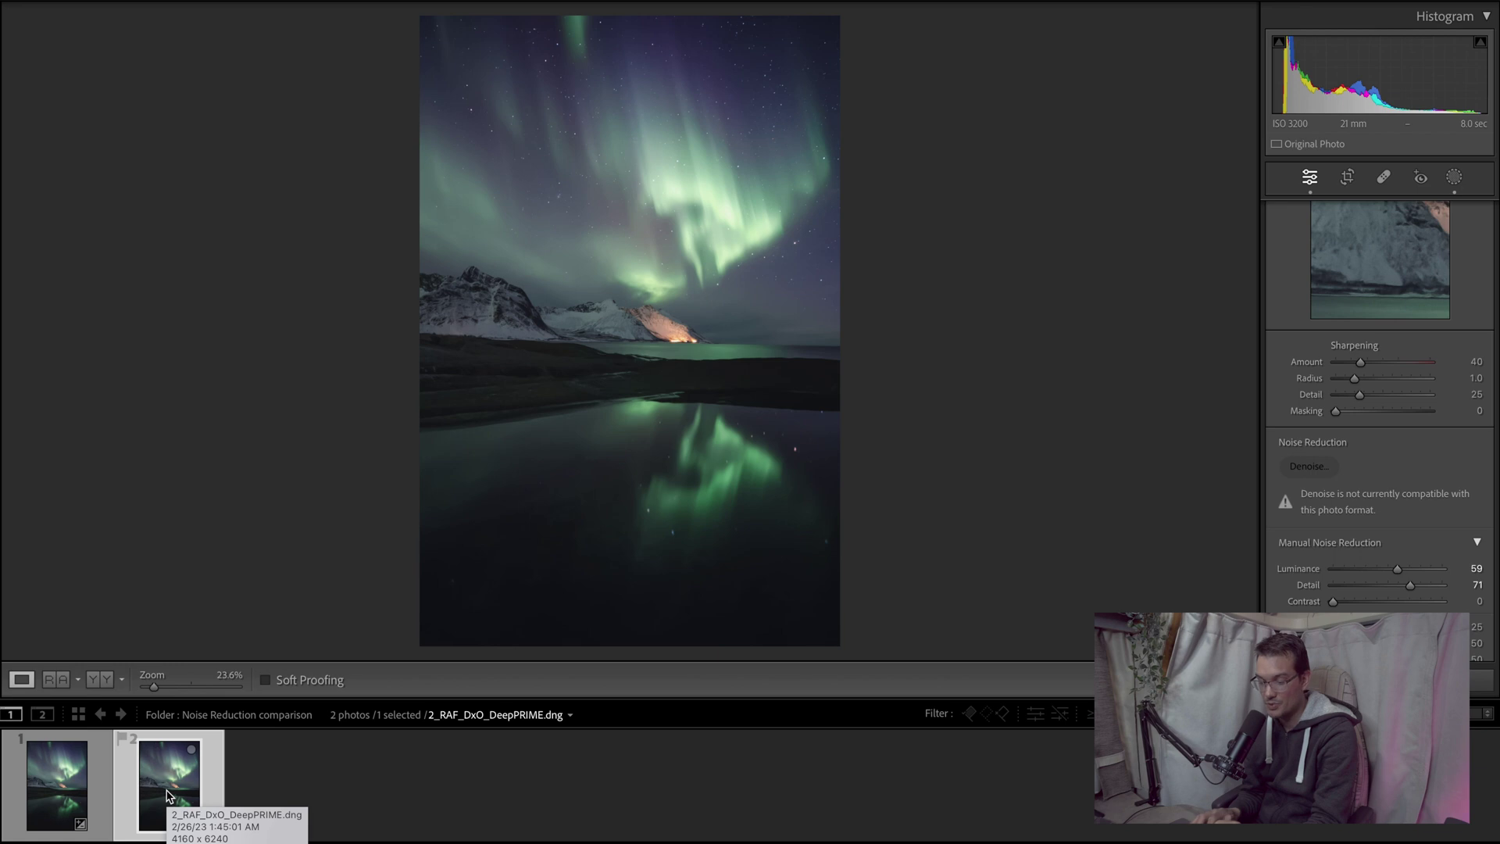
# Return to 1_Original.RAF, scroll to Noise Reduction, and open the Denoise Enhance Preview
pyautogui.click(46, 795)
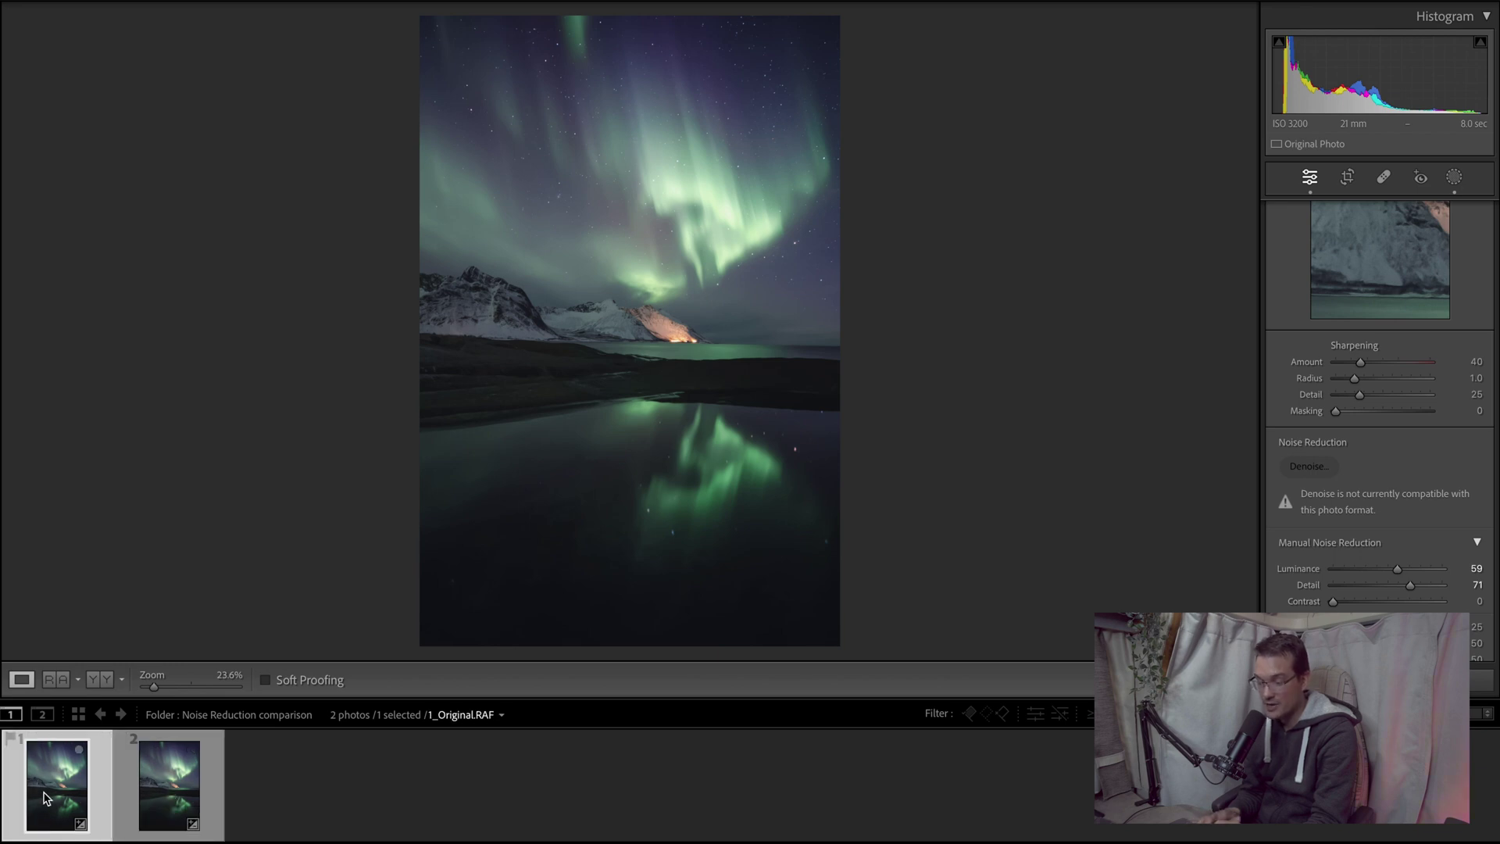
pyautogui.scroll(-1, 1375, 527)
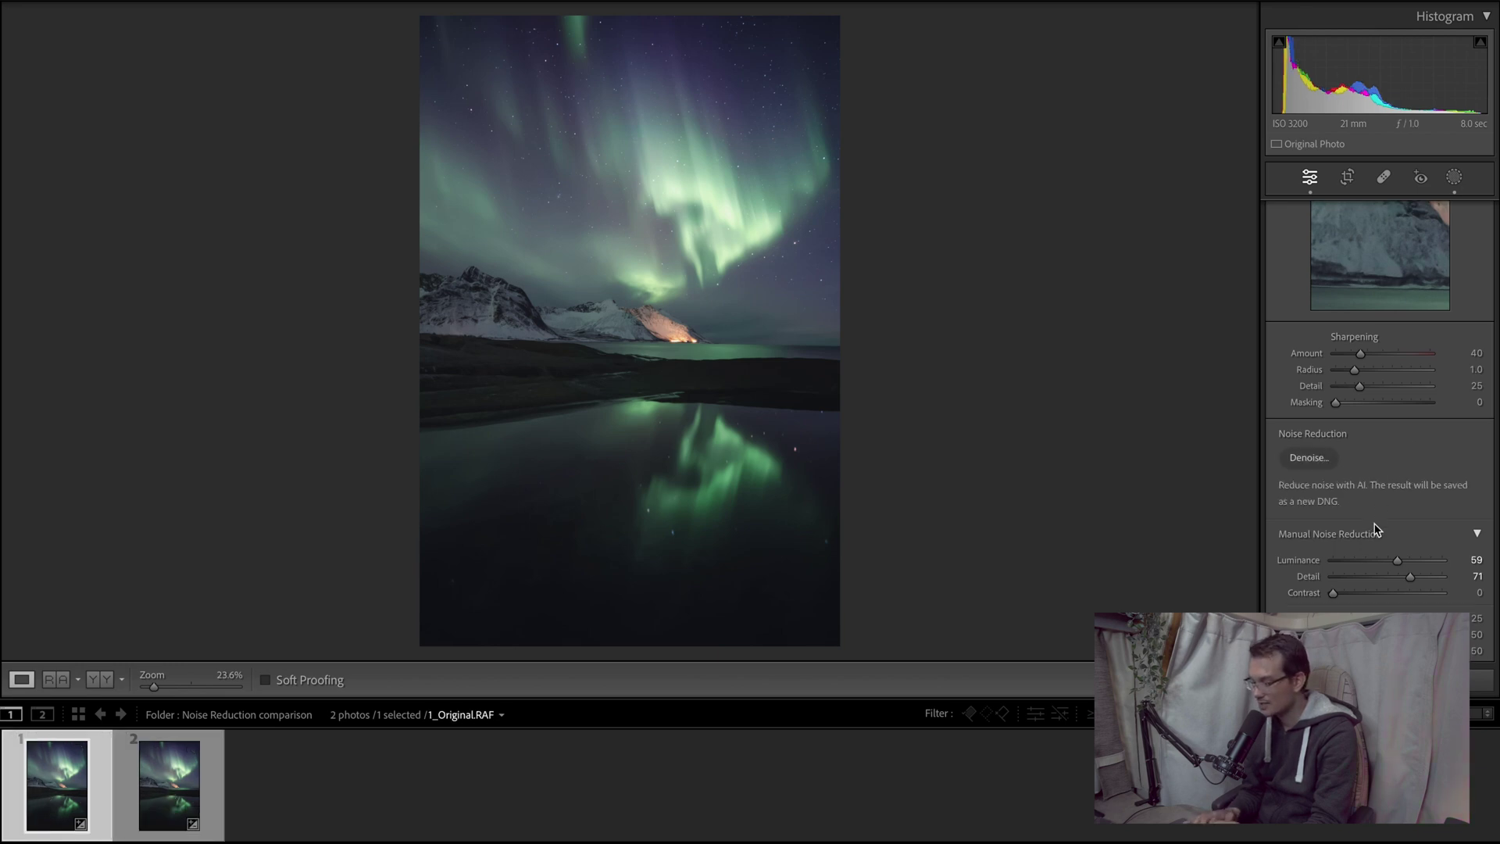
pyautogui.scroll(5, 1374, 529)
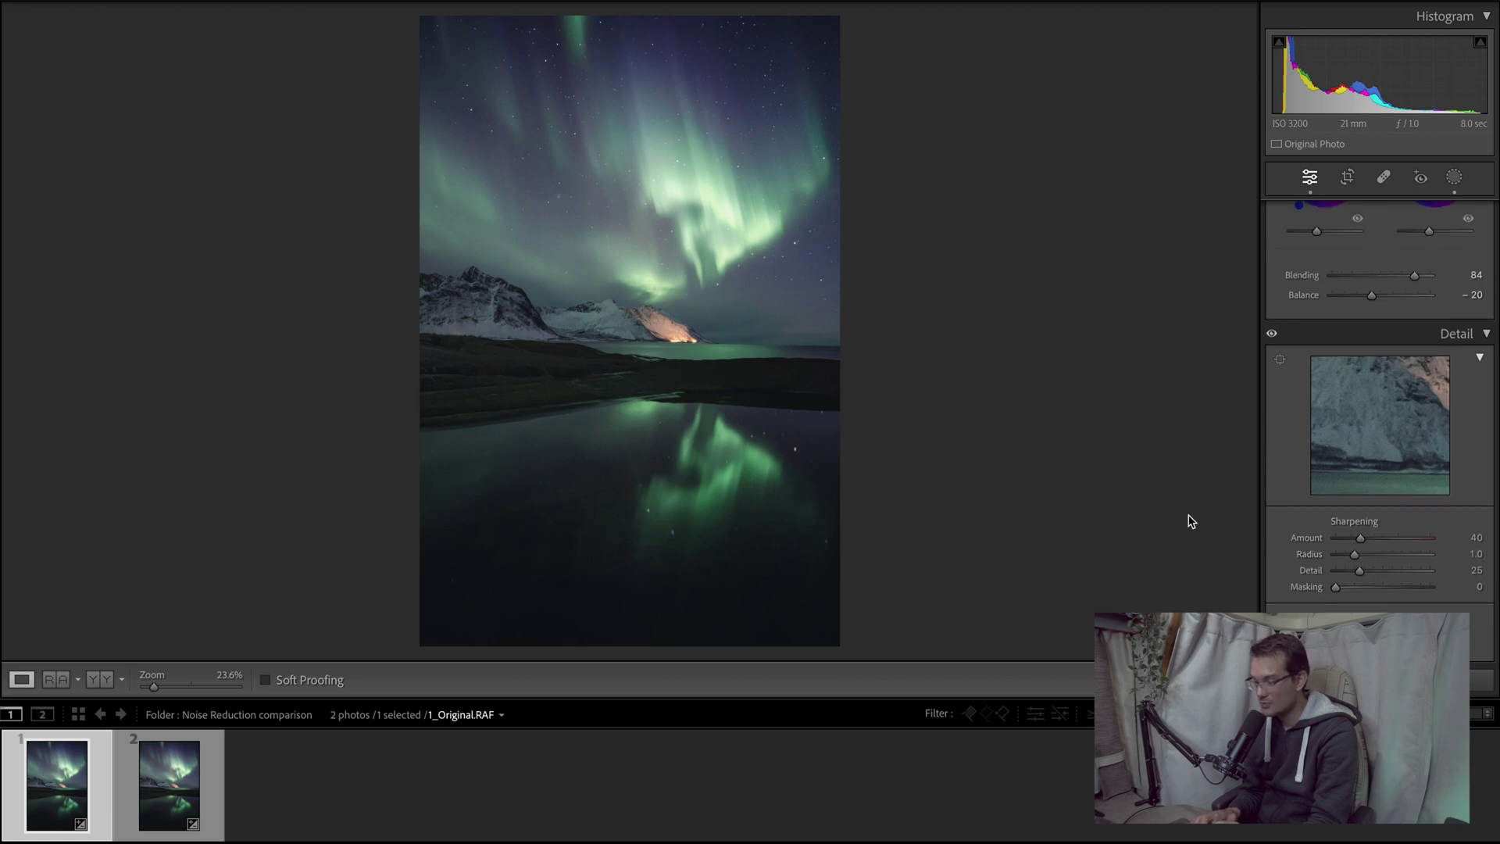
pyautogui.scroll(10, 1465, 459)
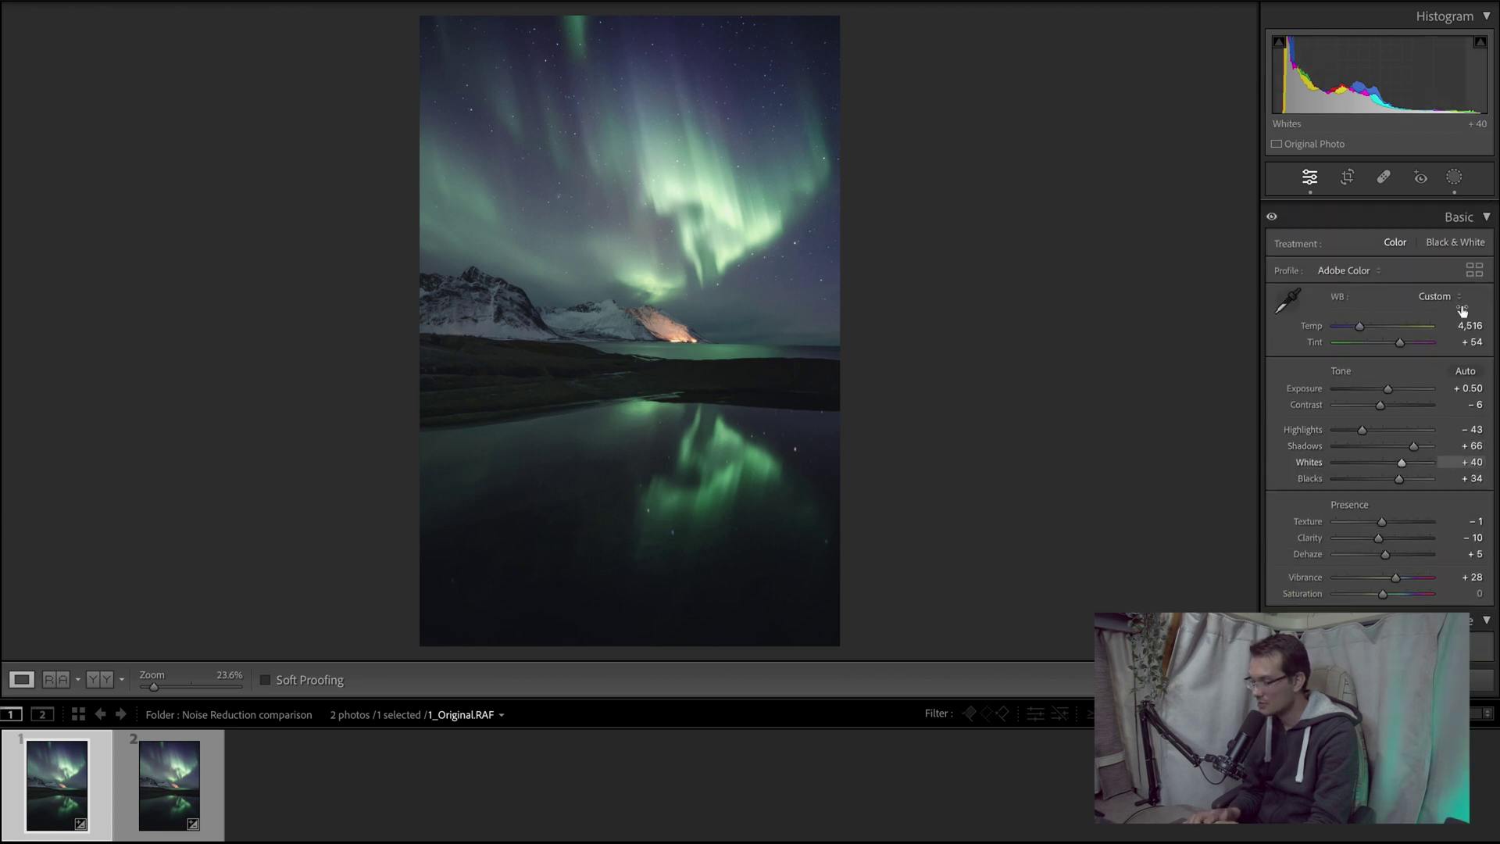
pyautogui.scroll(-10, 1394, 401)
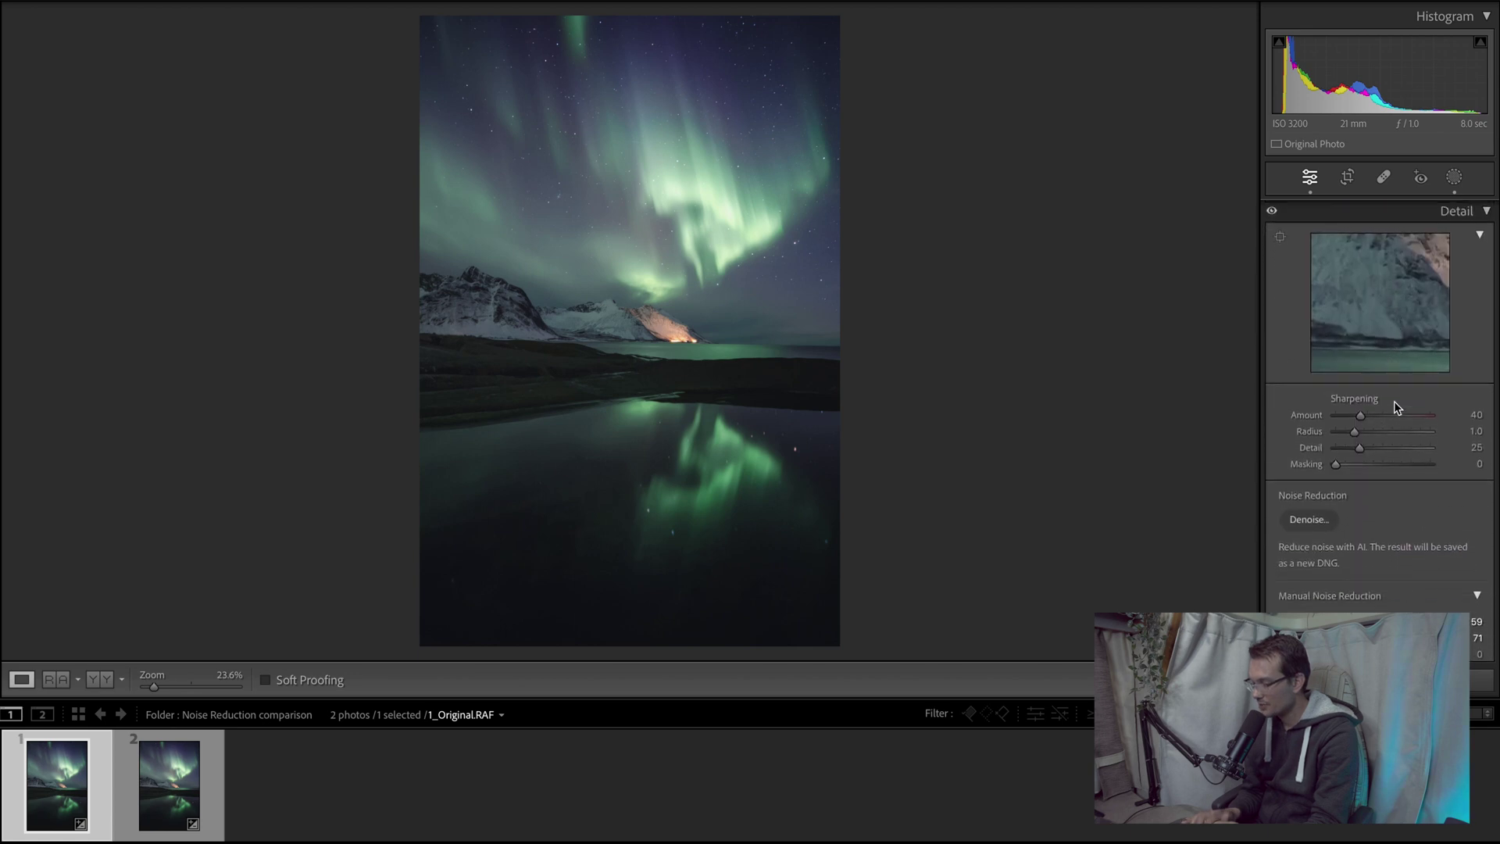
pyautogui.scroll(2, 1418, 367)
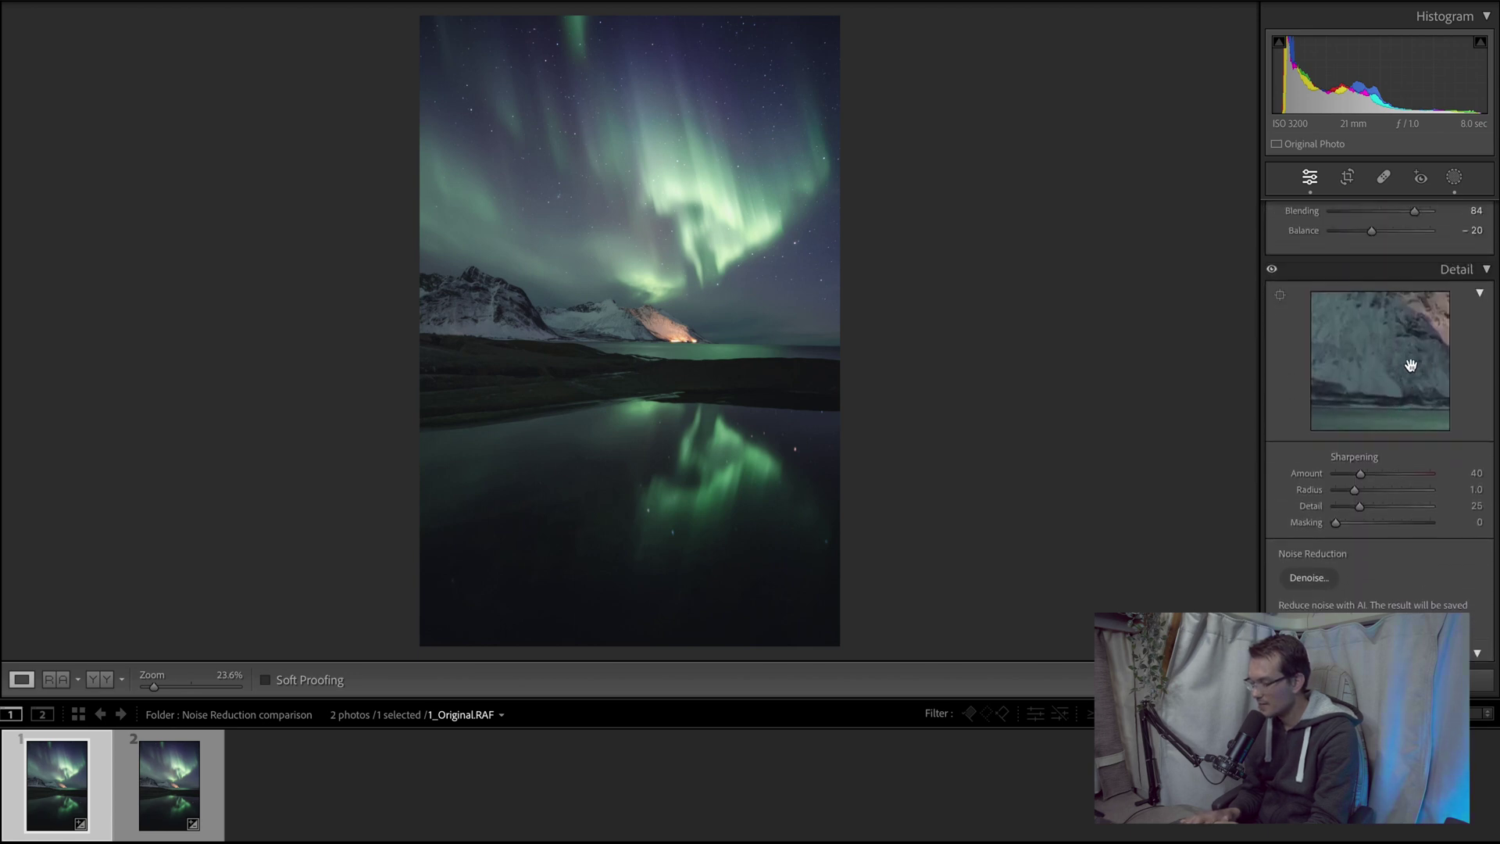
pyautogui.scroll(-1, 1342, 490)
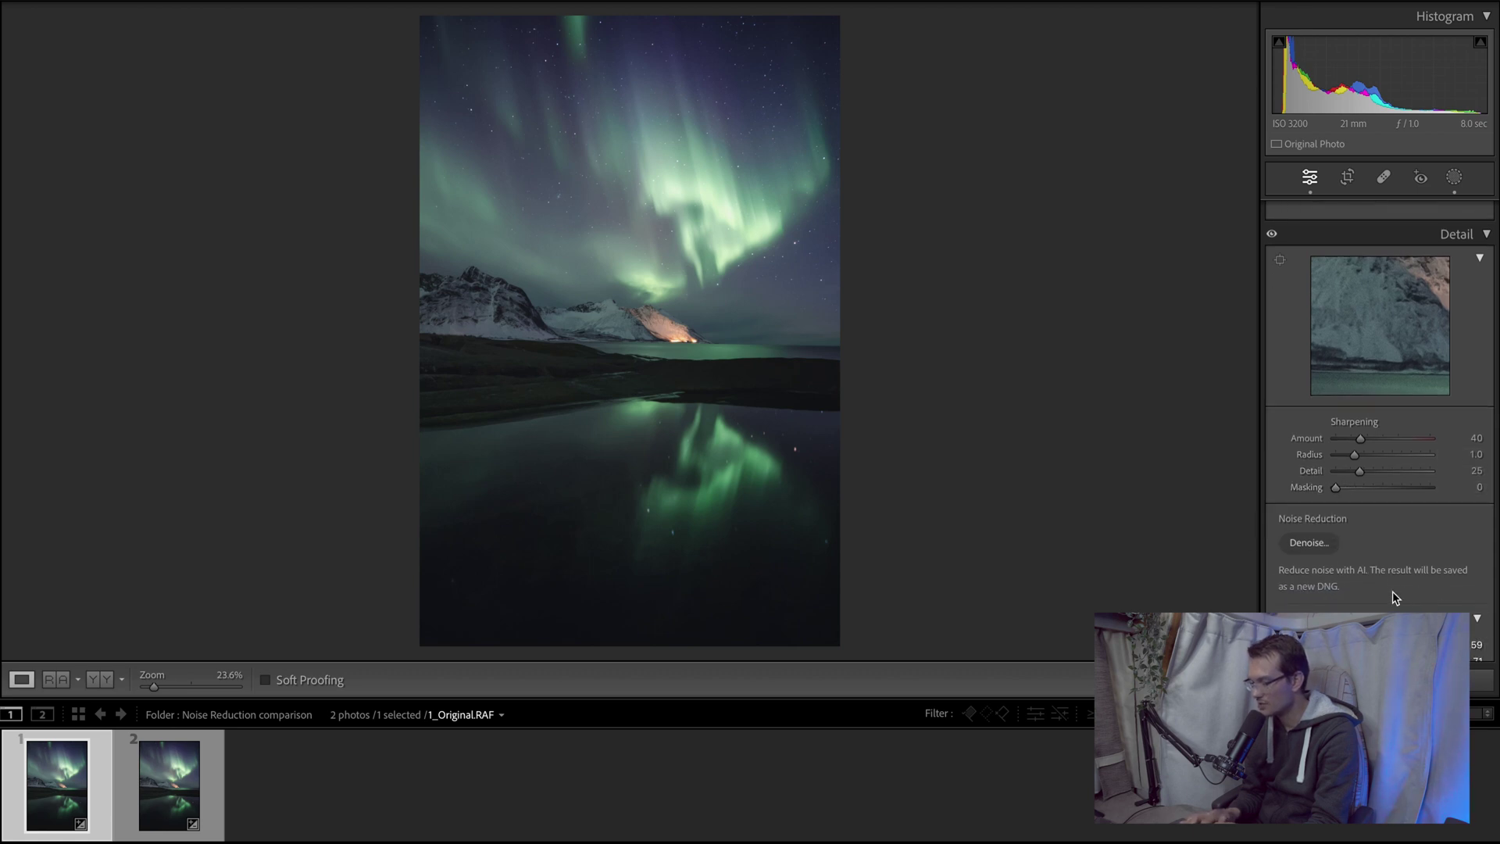
pyautogui.click(1330, 546)
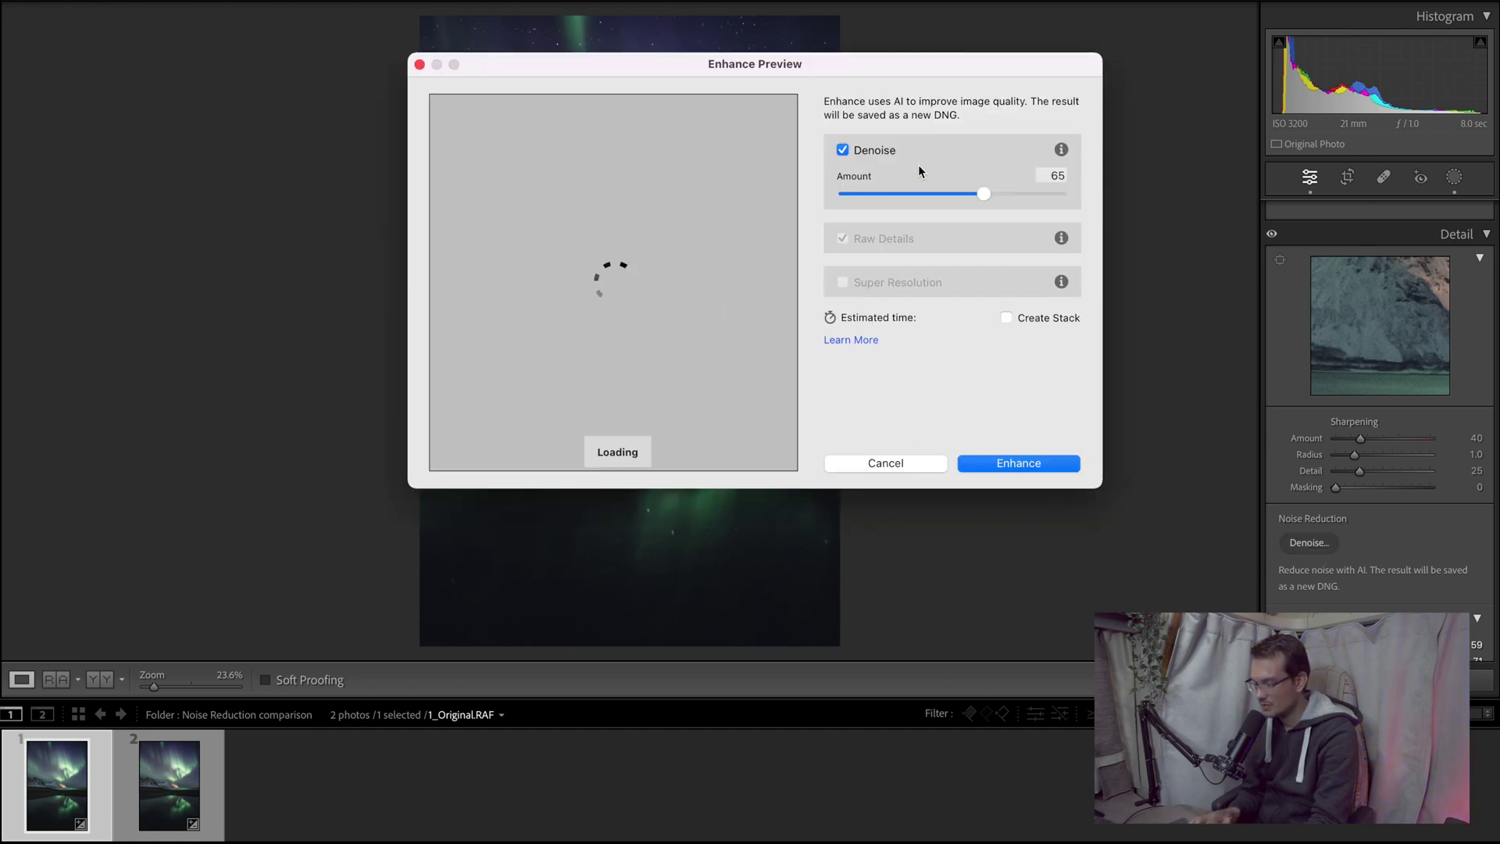
# Try a Denoise amount of 50 and pan the preview over the aurora sky
pyautogui.click(1051, 172)
pyautogui.write('50')
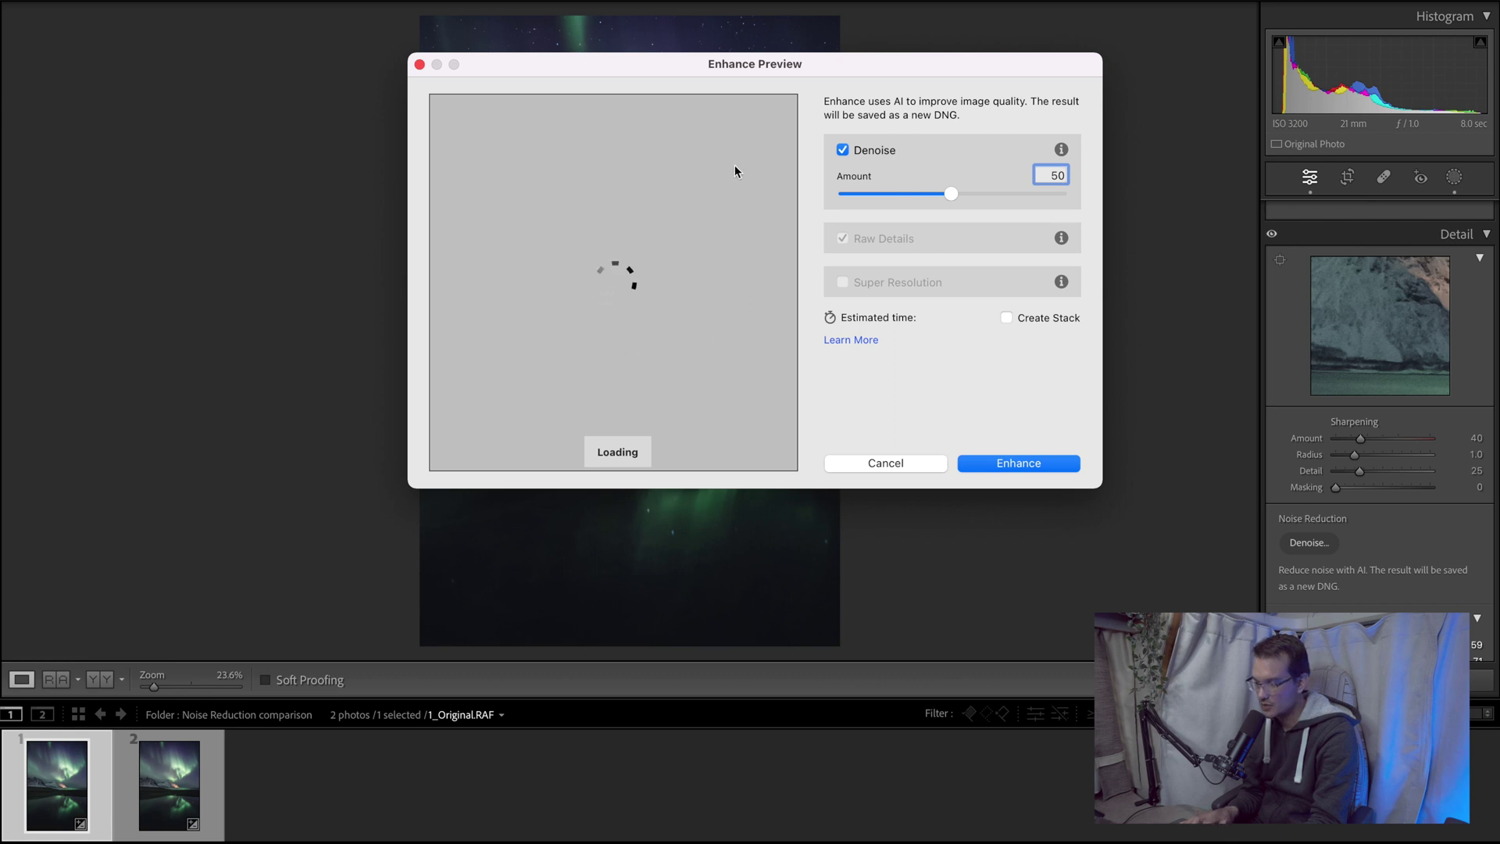
pyautogui.press('Tab')
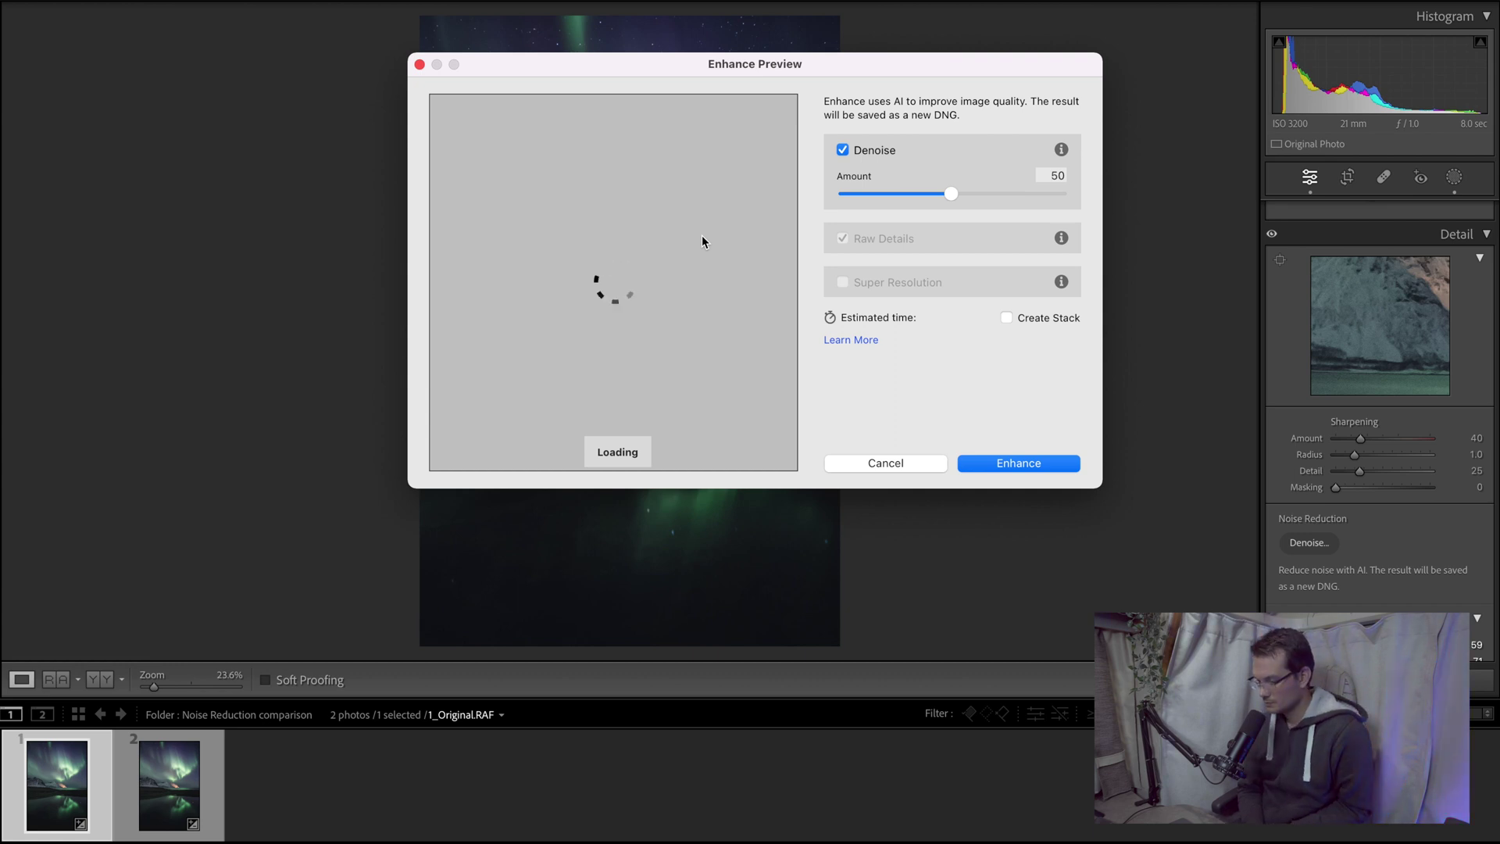
pyautogui.moveTo(701, 236); pyautogui.dragTo(653, 408)
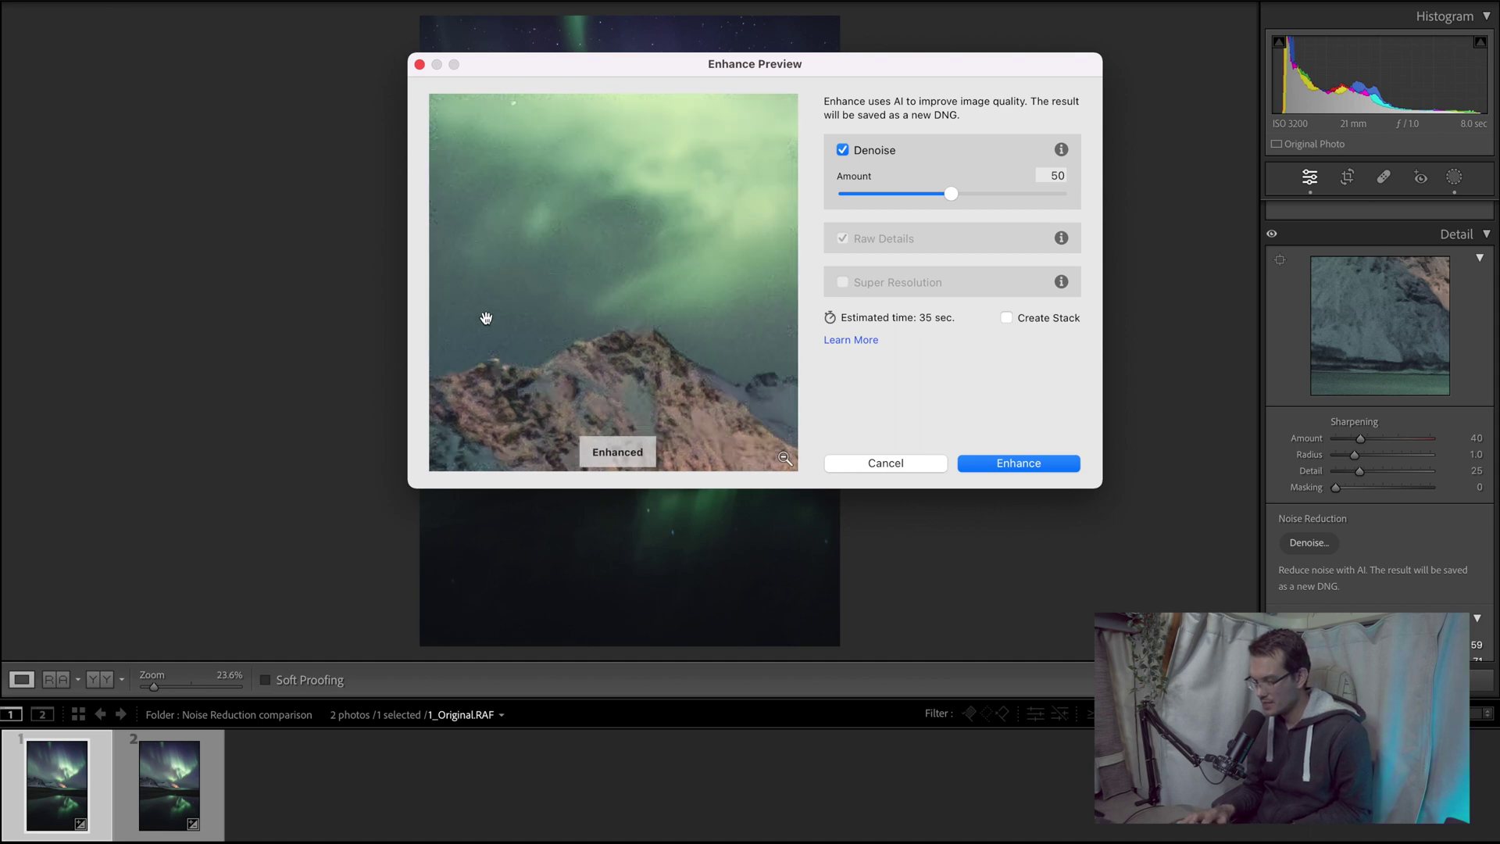
pyautogui.moveTo(485, 318); pyautogui.dragTo(575, 321)
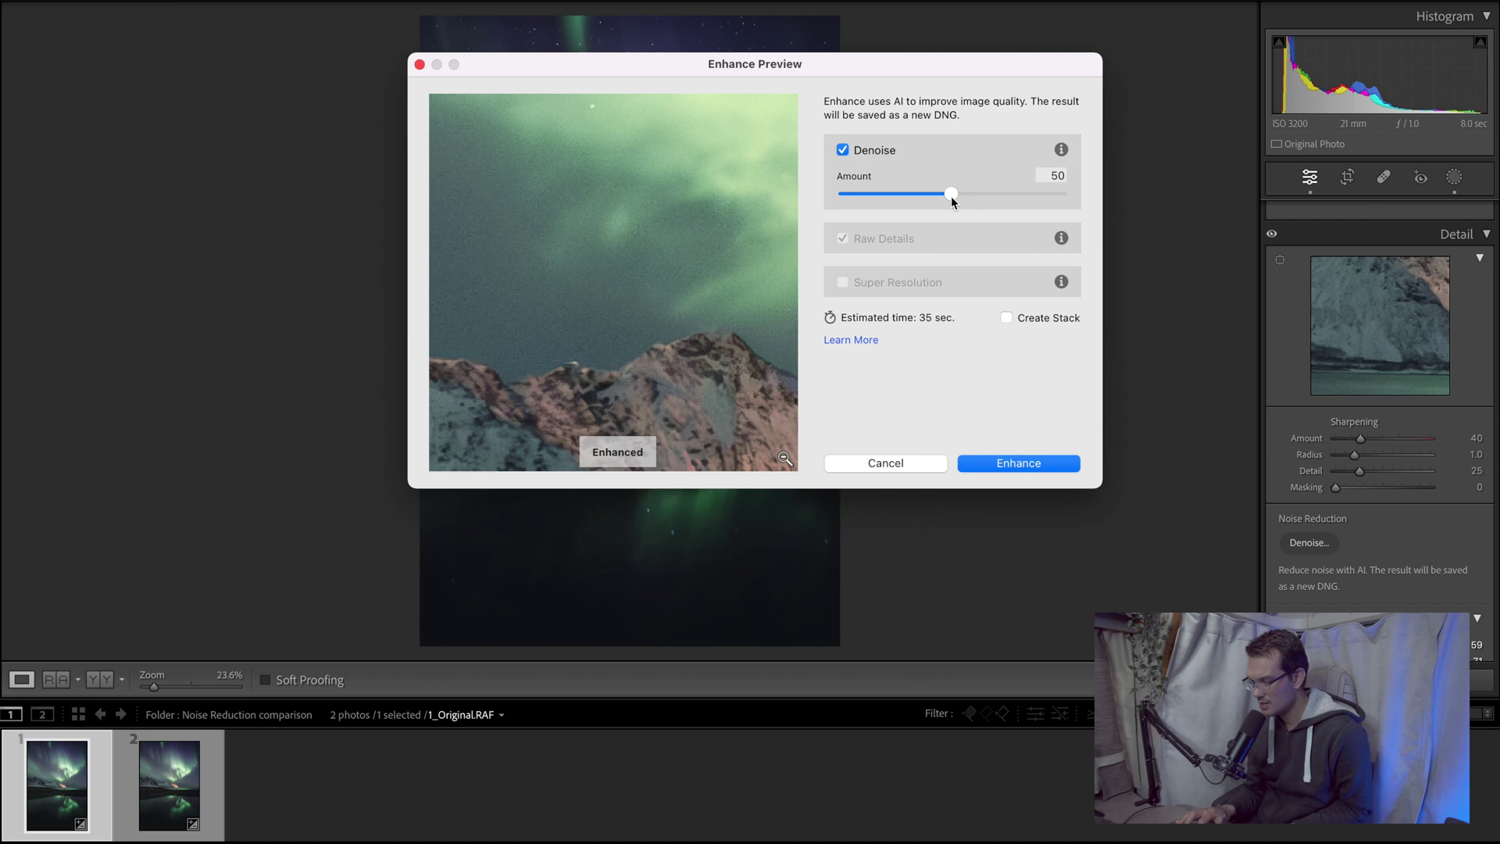
# Settle on Denoise amount 65, create the enhanced DNG, and compare it with the original
pyautogui.moveTo(953, 195); pyautogui.dragTo(968, 196)
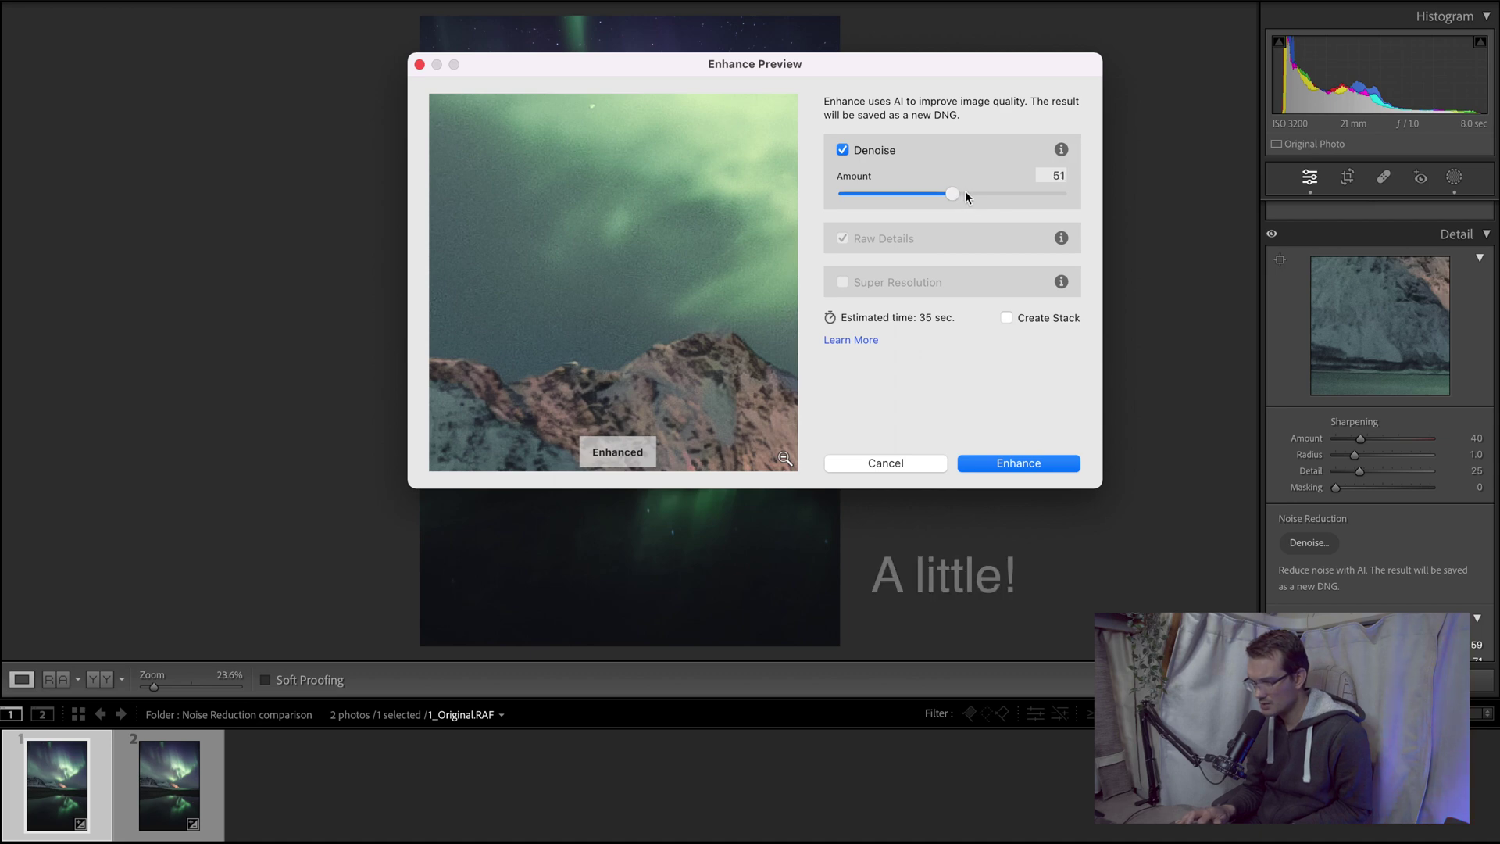
pyautogui.click(983, 194)
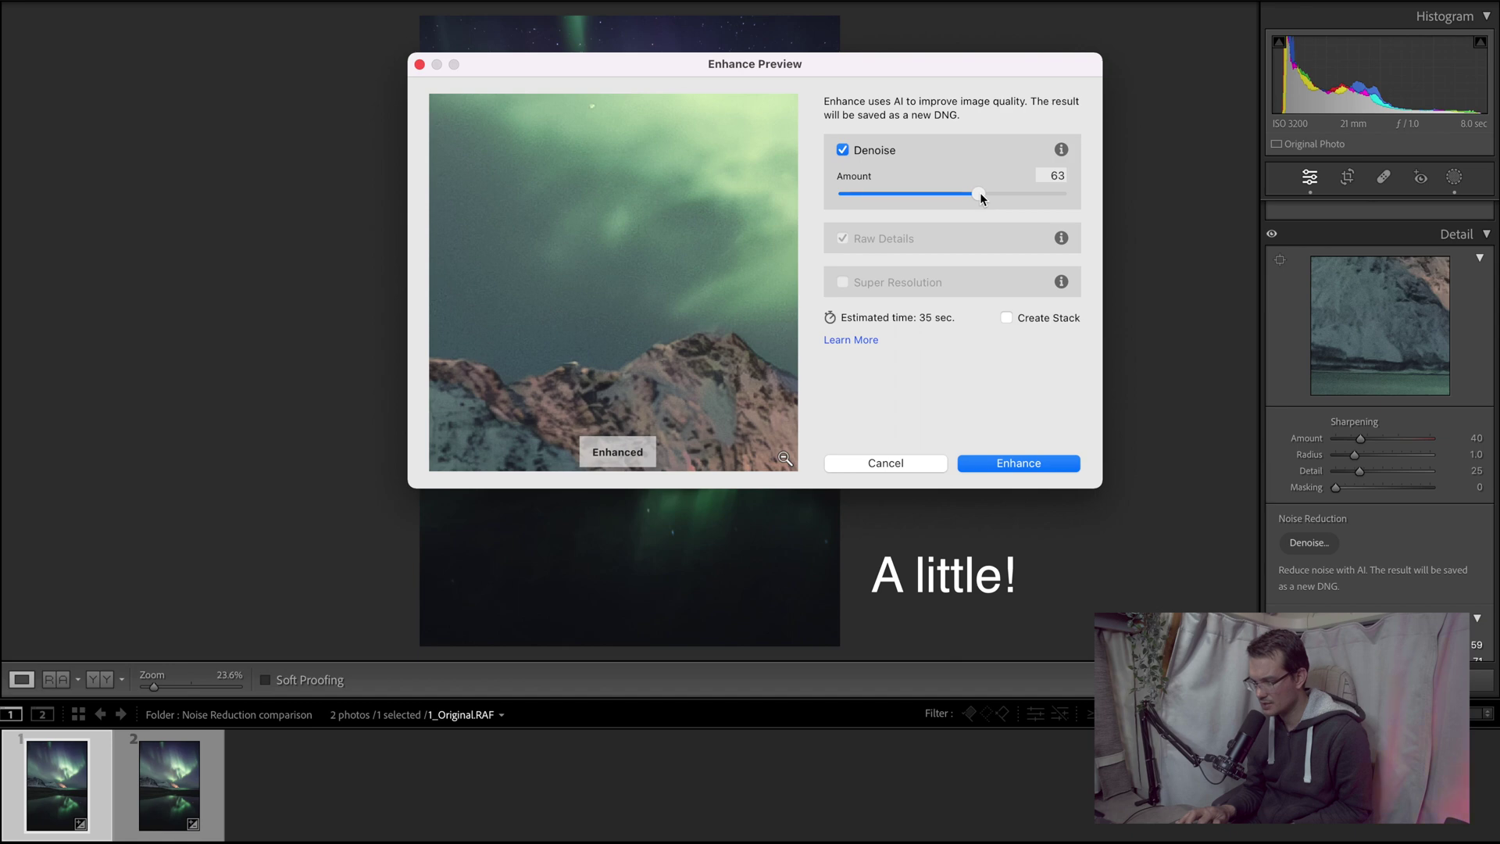
pyautogui.click(1055, 174)
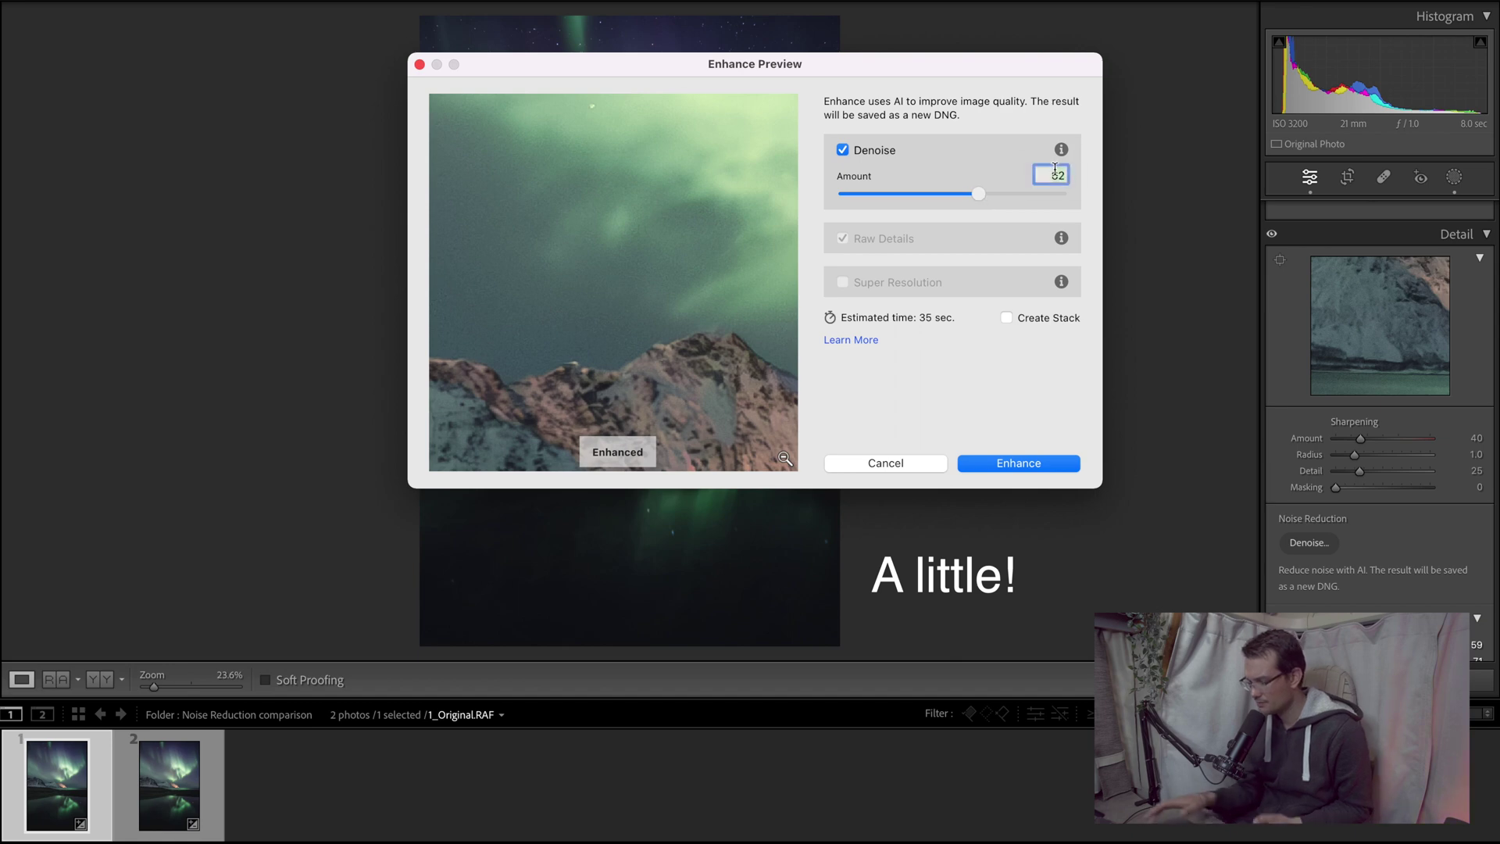
pyautogui.write('60')
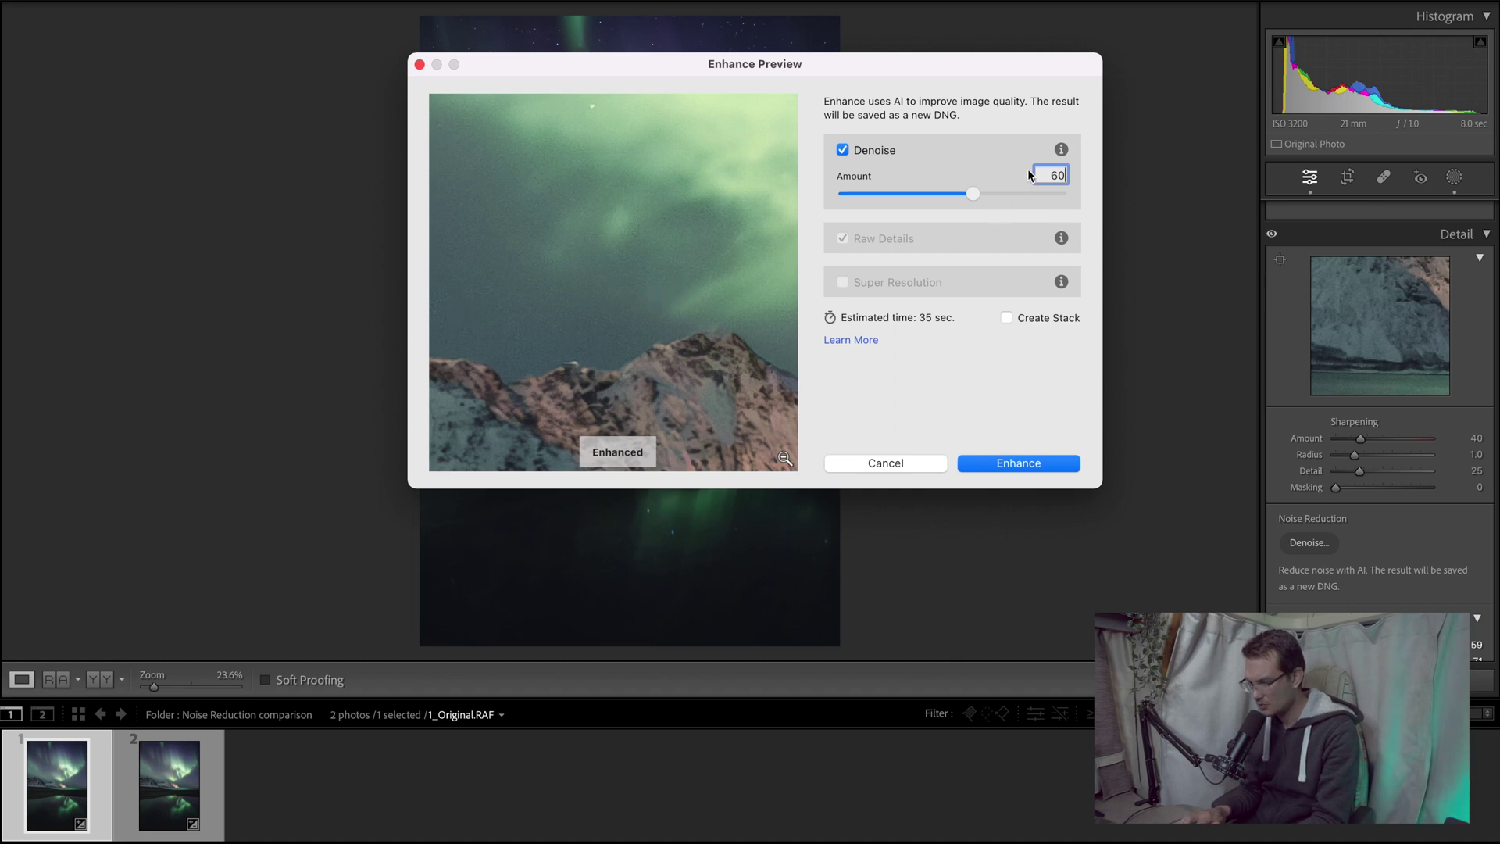
pyautogui.doubleClick(1054, 172)
pyautogui.write('65')
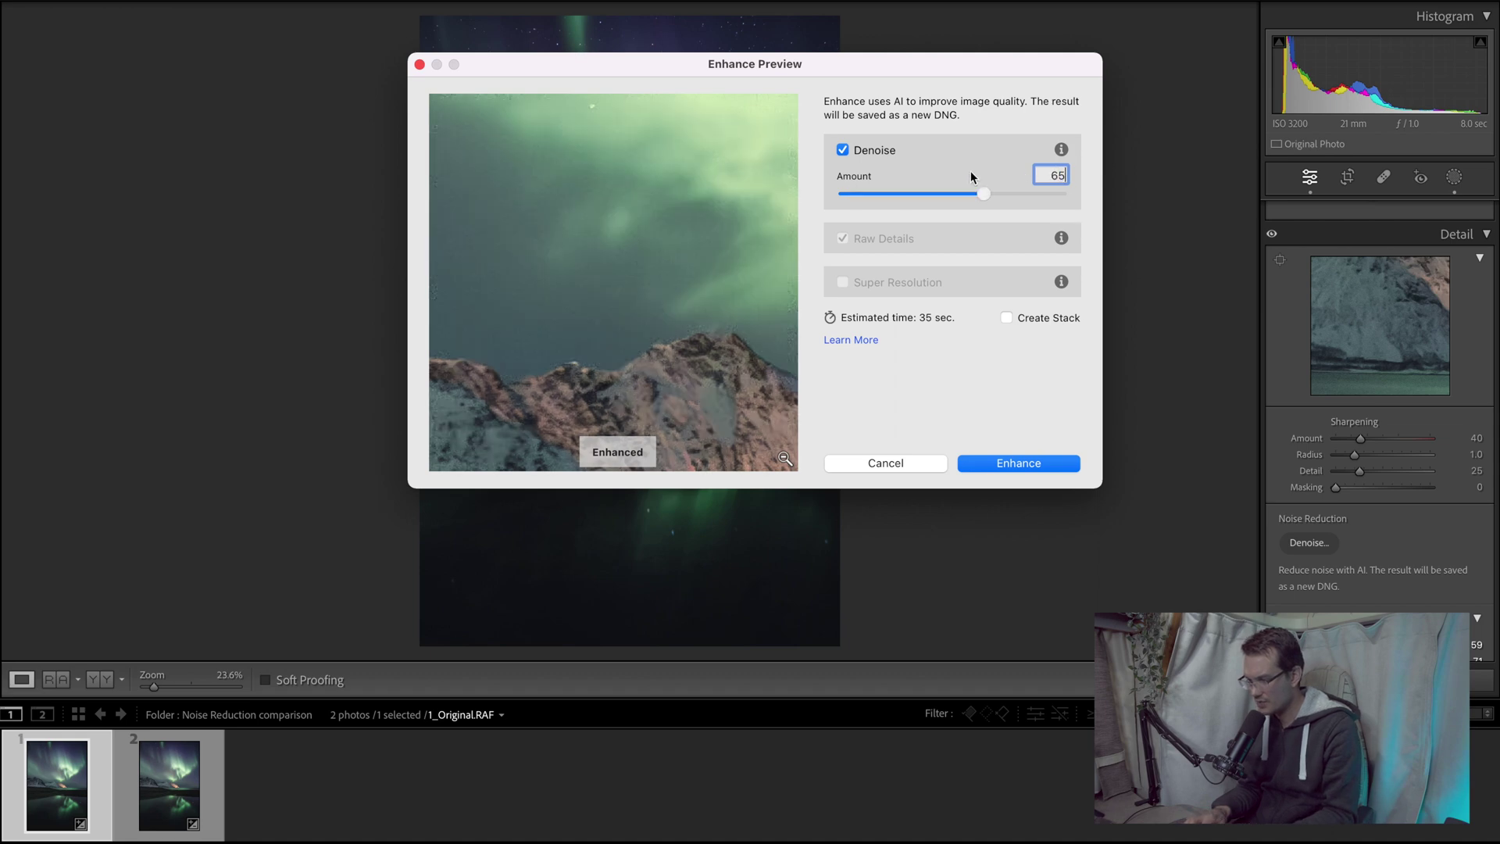
pyautogui.press('Return')
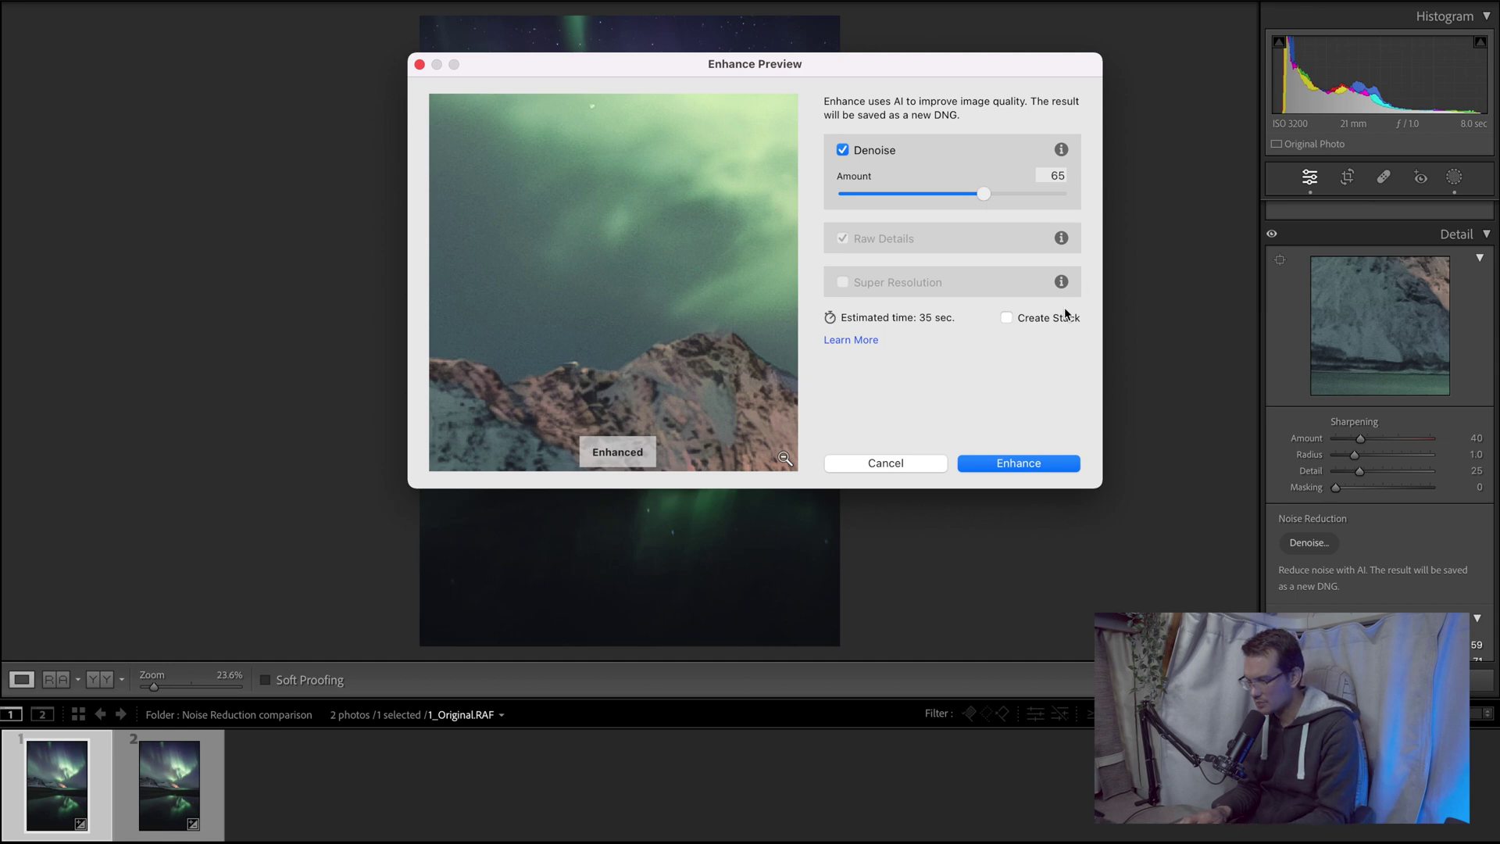
pyautogui.click(1025, 463)
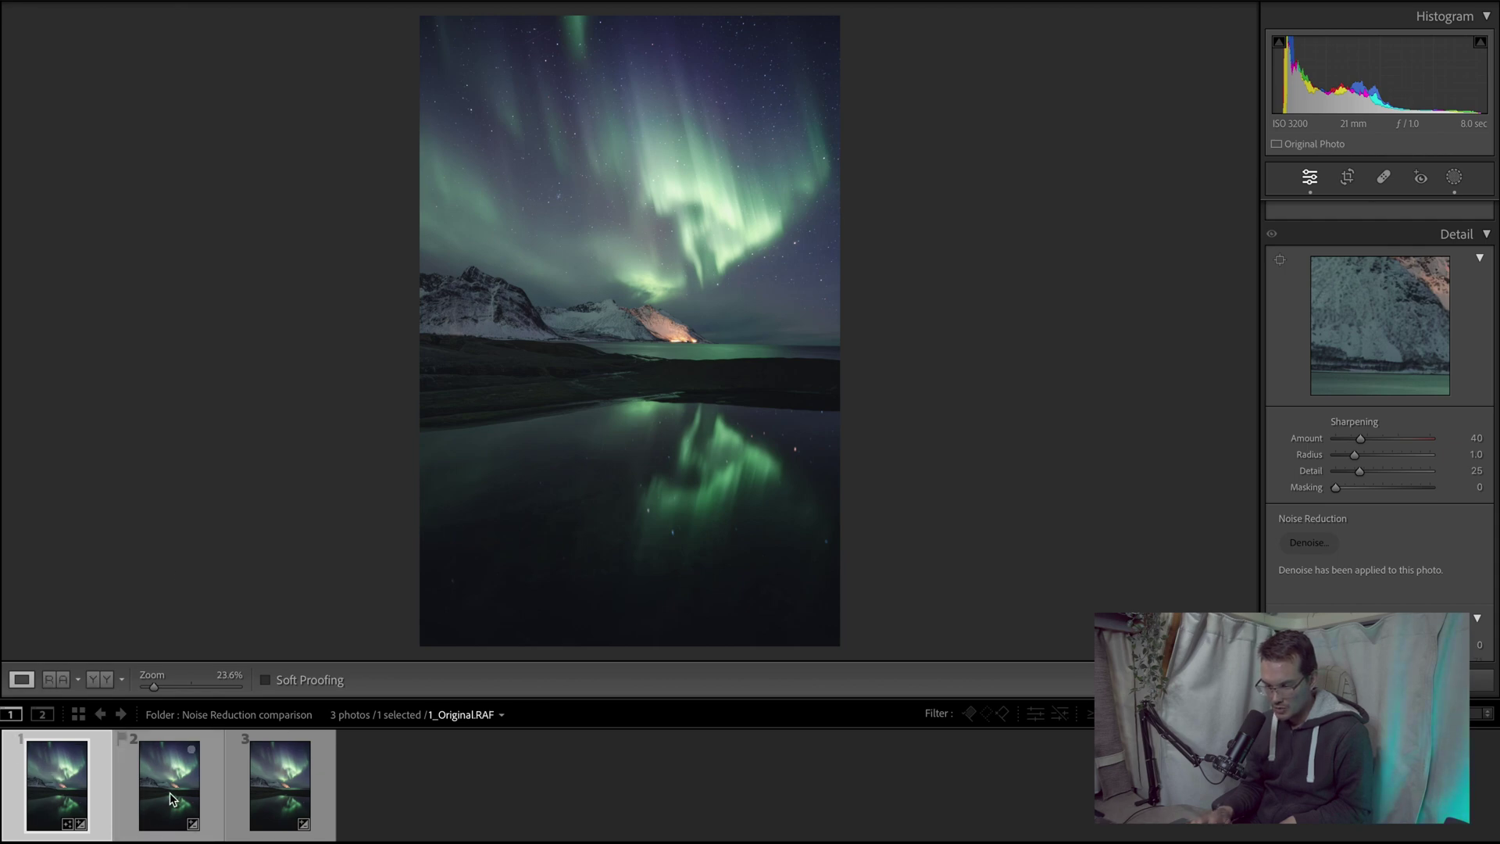
pyautogui.click(64, 680)
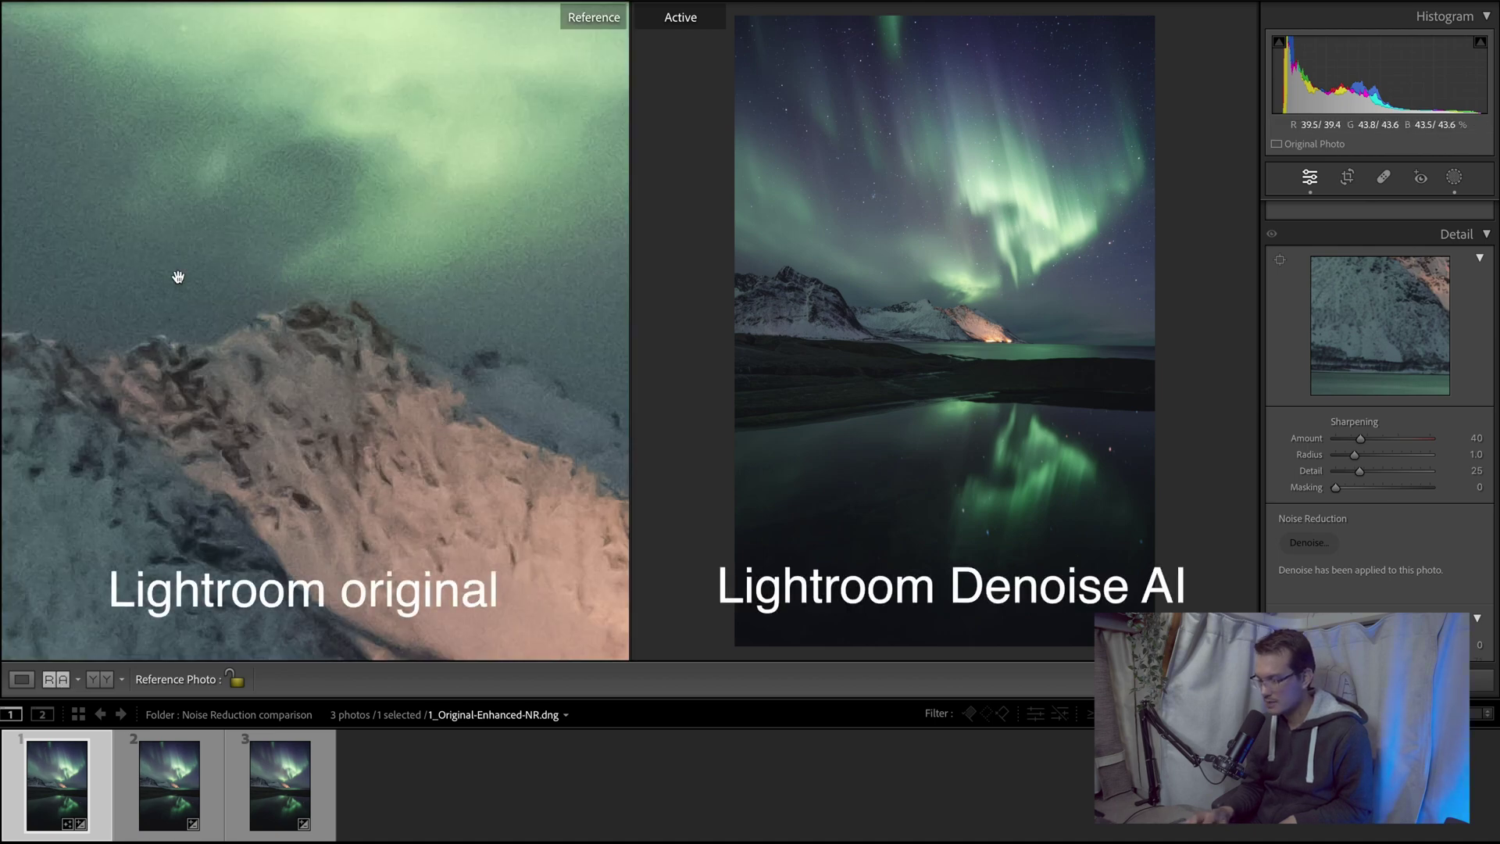
# Zoom the denoised image onto the peak, align its framing, and set DxO DeepPRIME as reference
pyautogui.click(947, 302)
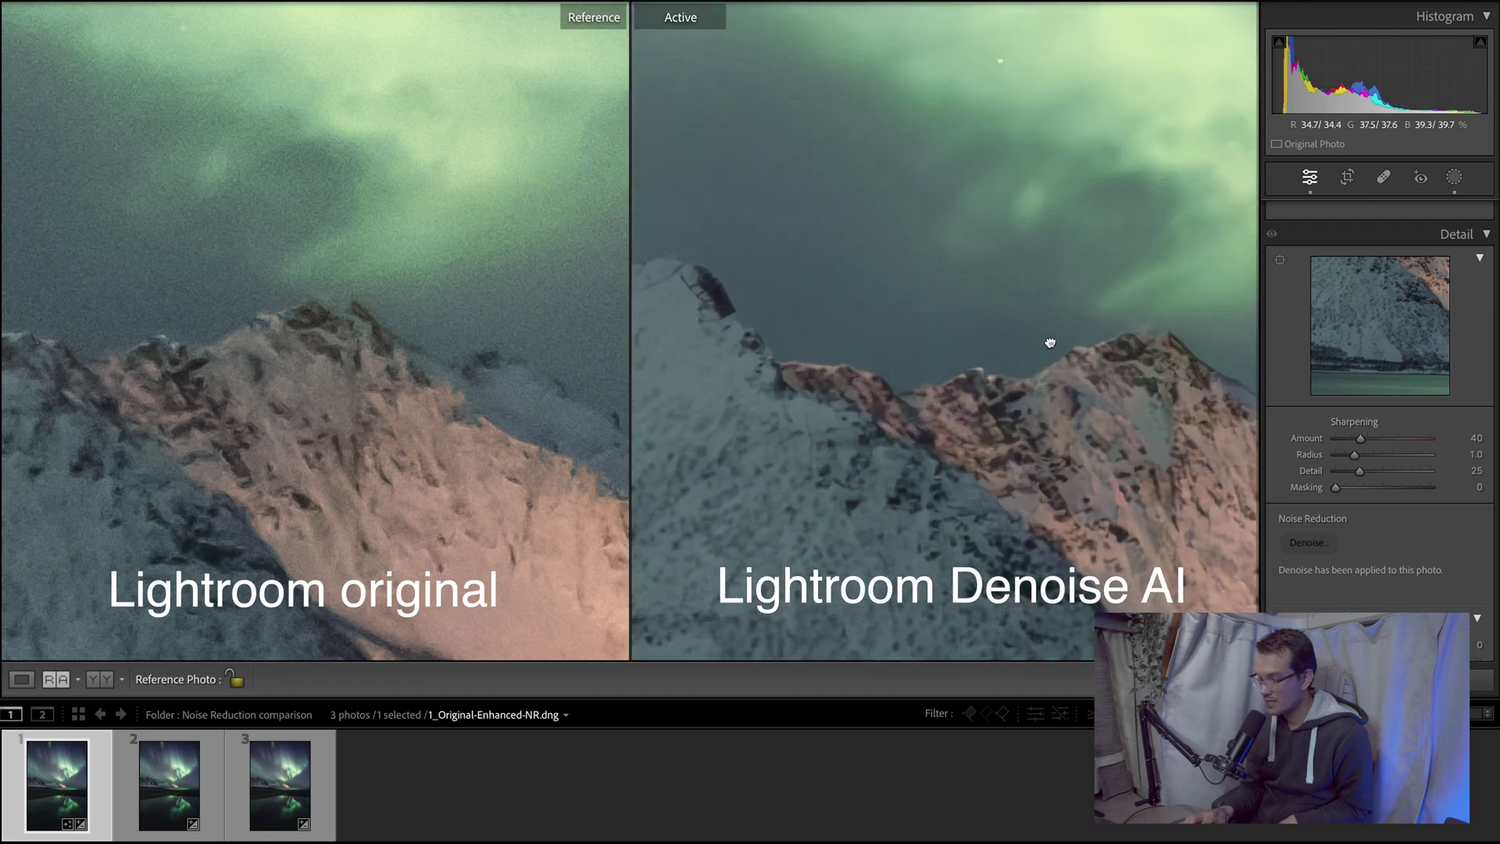
pyautogui.moveTo(1048, 338); pyautogui.dragTo(836, 338)
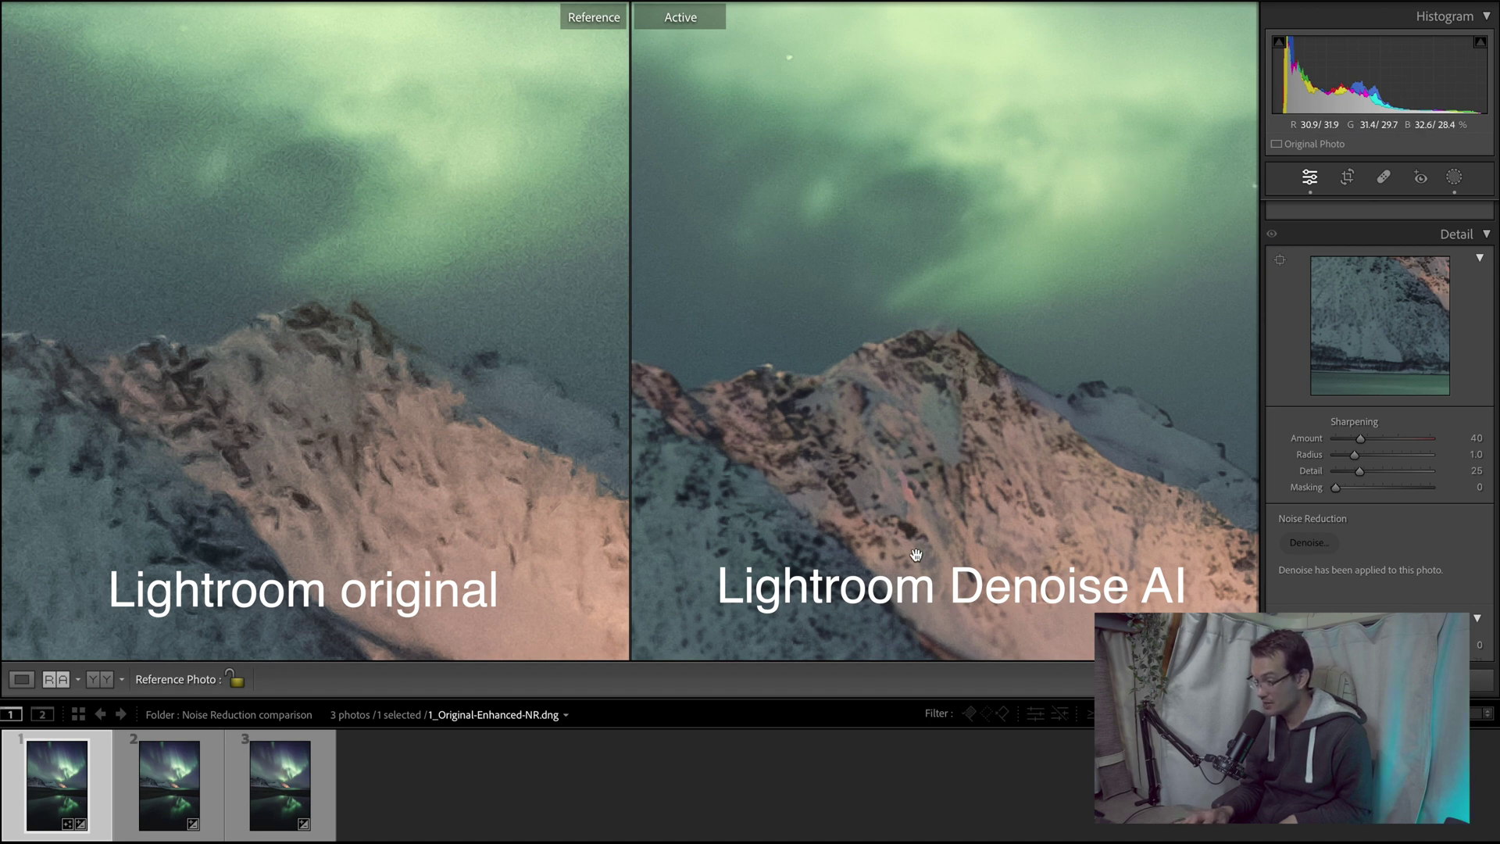
pyautogui.moveTo(846, 201); pyautogui.dragTo(893, 195)
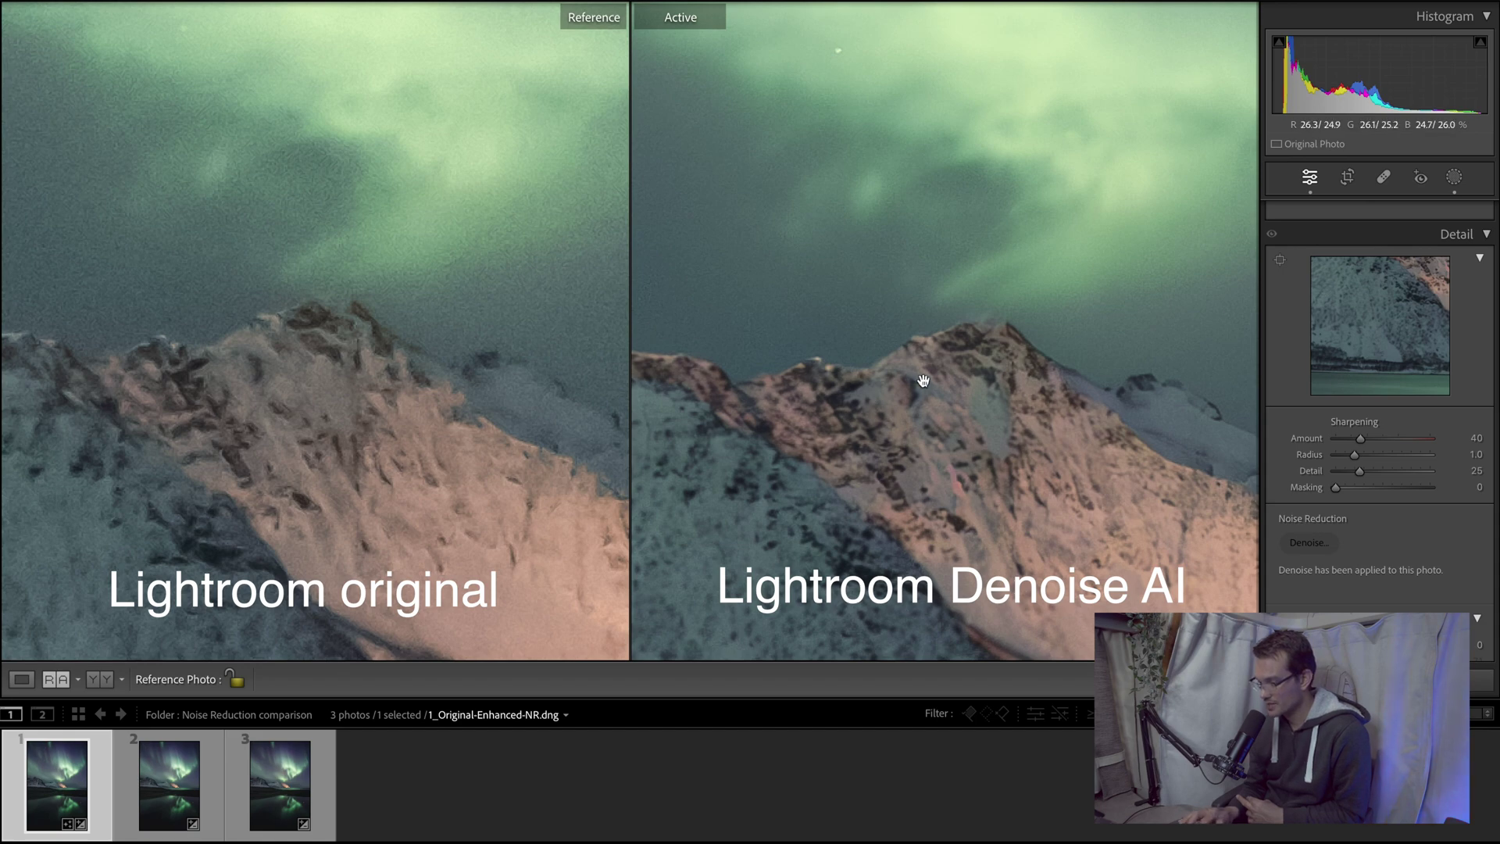
pyautogui.moveTo(1116, 461); pyautogui.dragTo(867, 465)
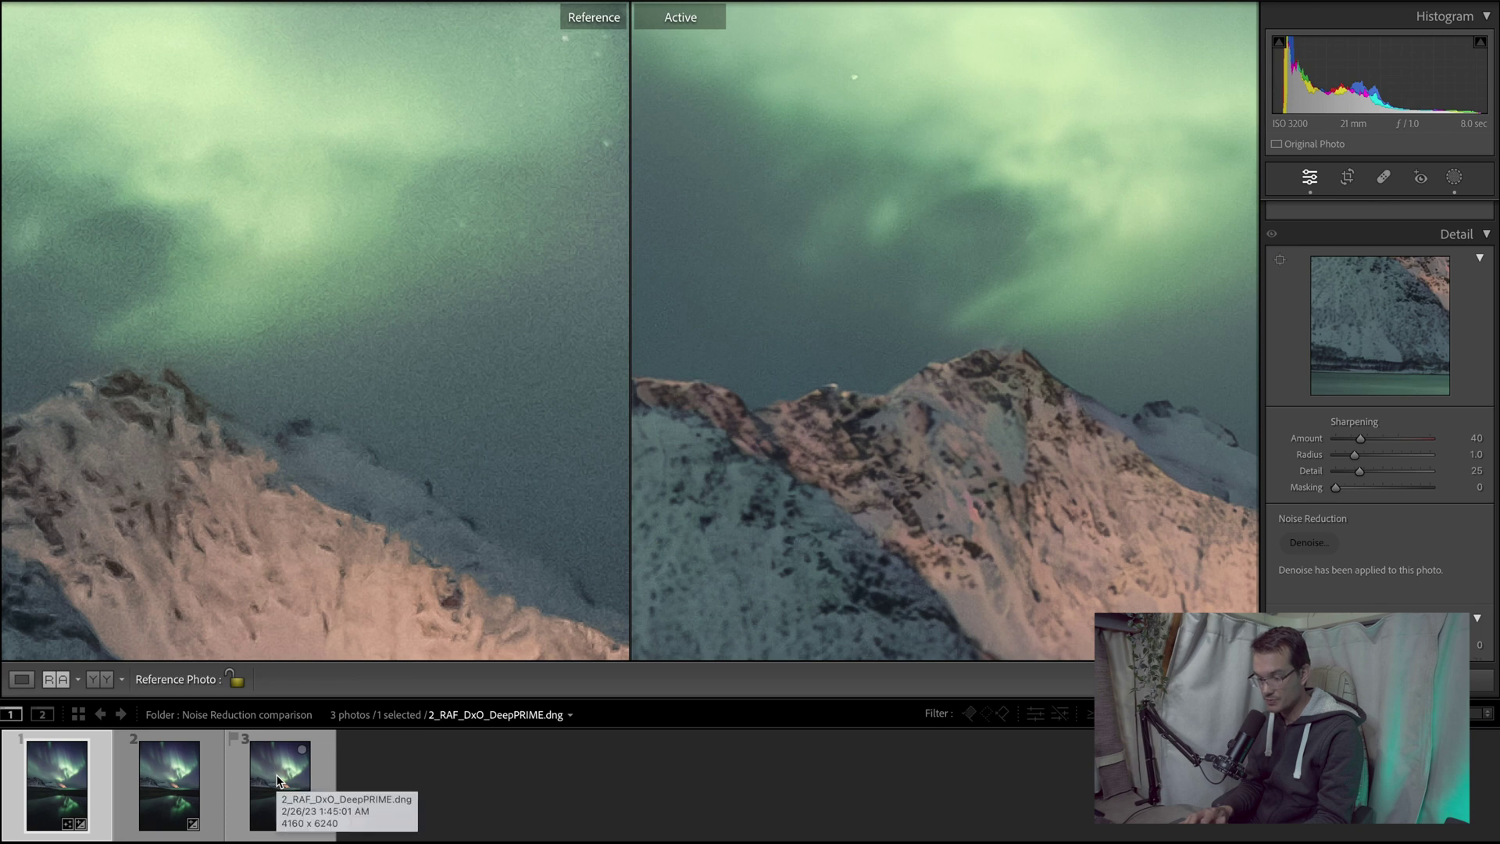
pyautogui.moveTo(277, 781); pyautogui.dragTo(283, 402)
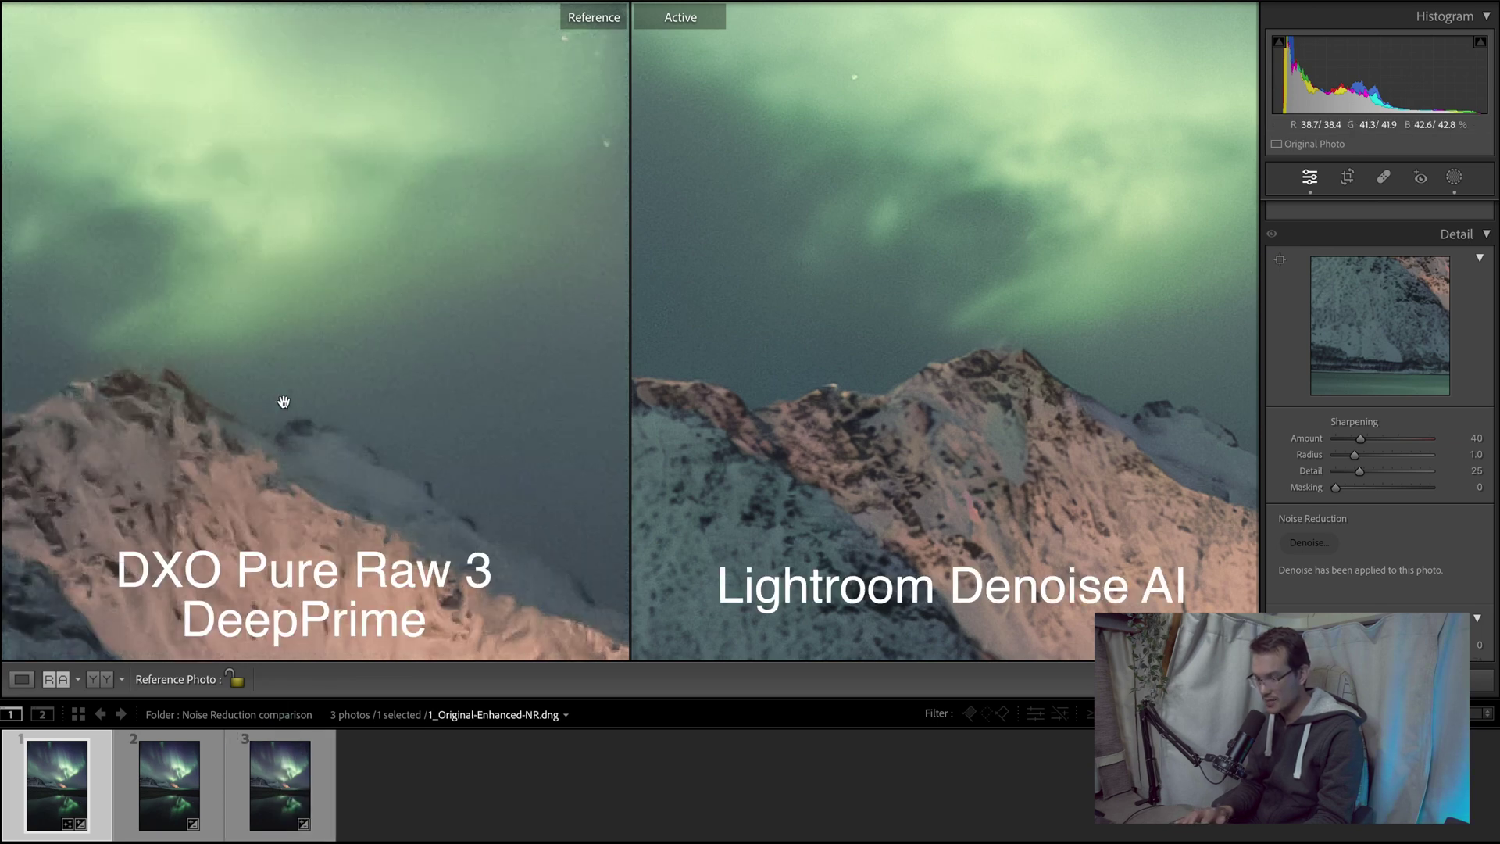
# Pan both DxO and denoised panes to the same left-slope sky, then return to Loupe view
pyautogui.moveTo(222, 411); pyautogui.dragTo(254, 373)
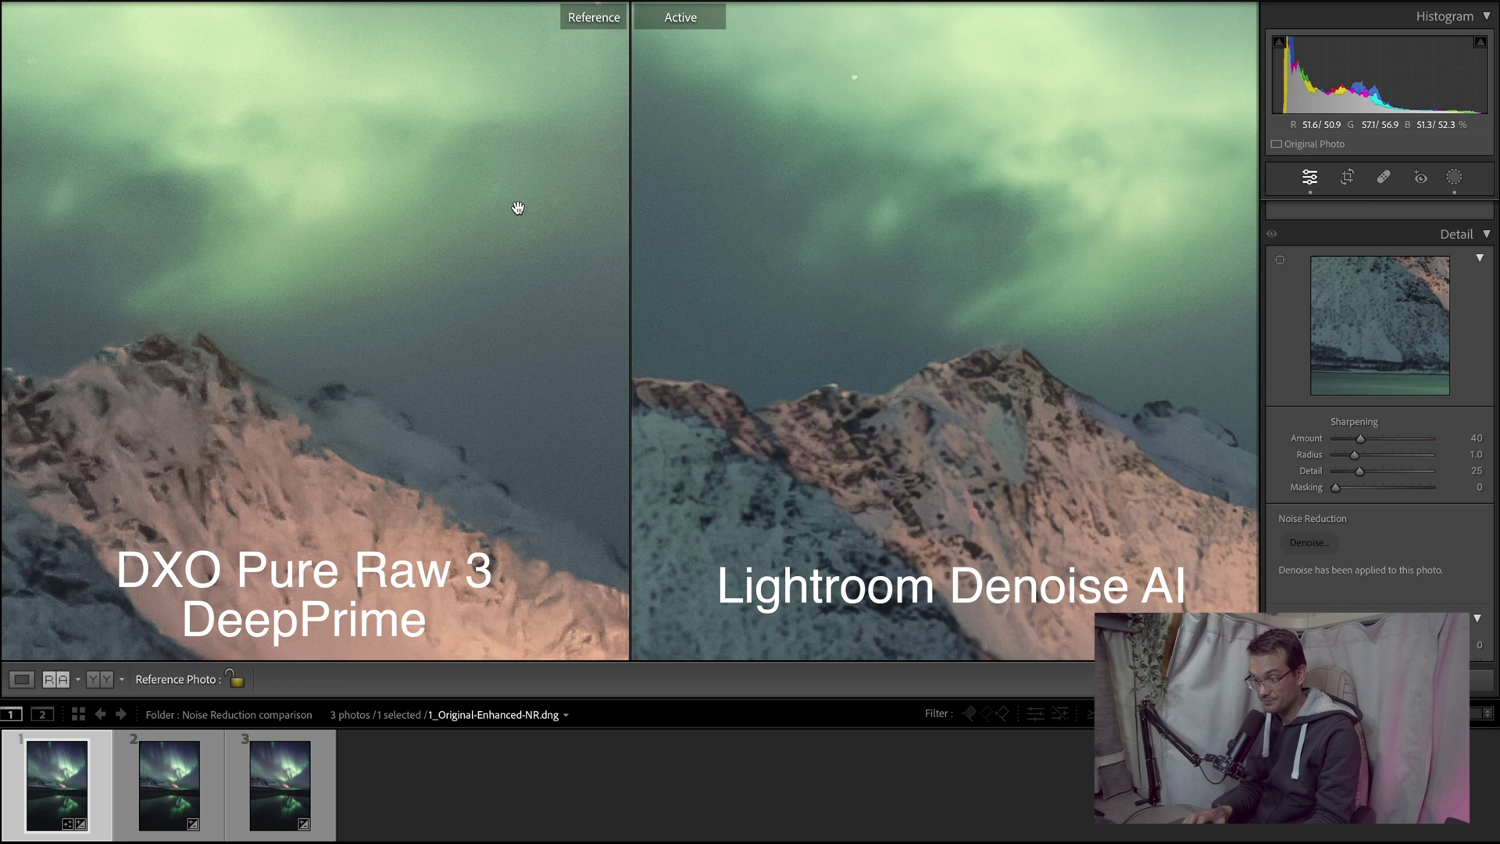
pyautogui.moveTo(518, 207); pyautogui.dragTo(298, 208)
pyautogui.moveTo(1038, 318); pyautogui.dragTo(696, 335)
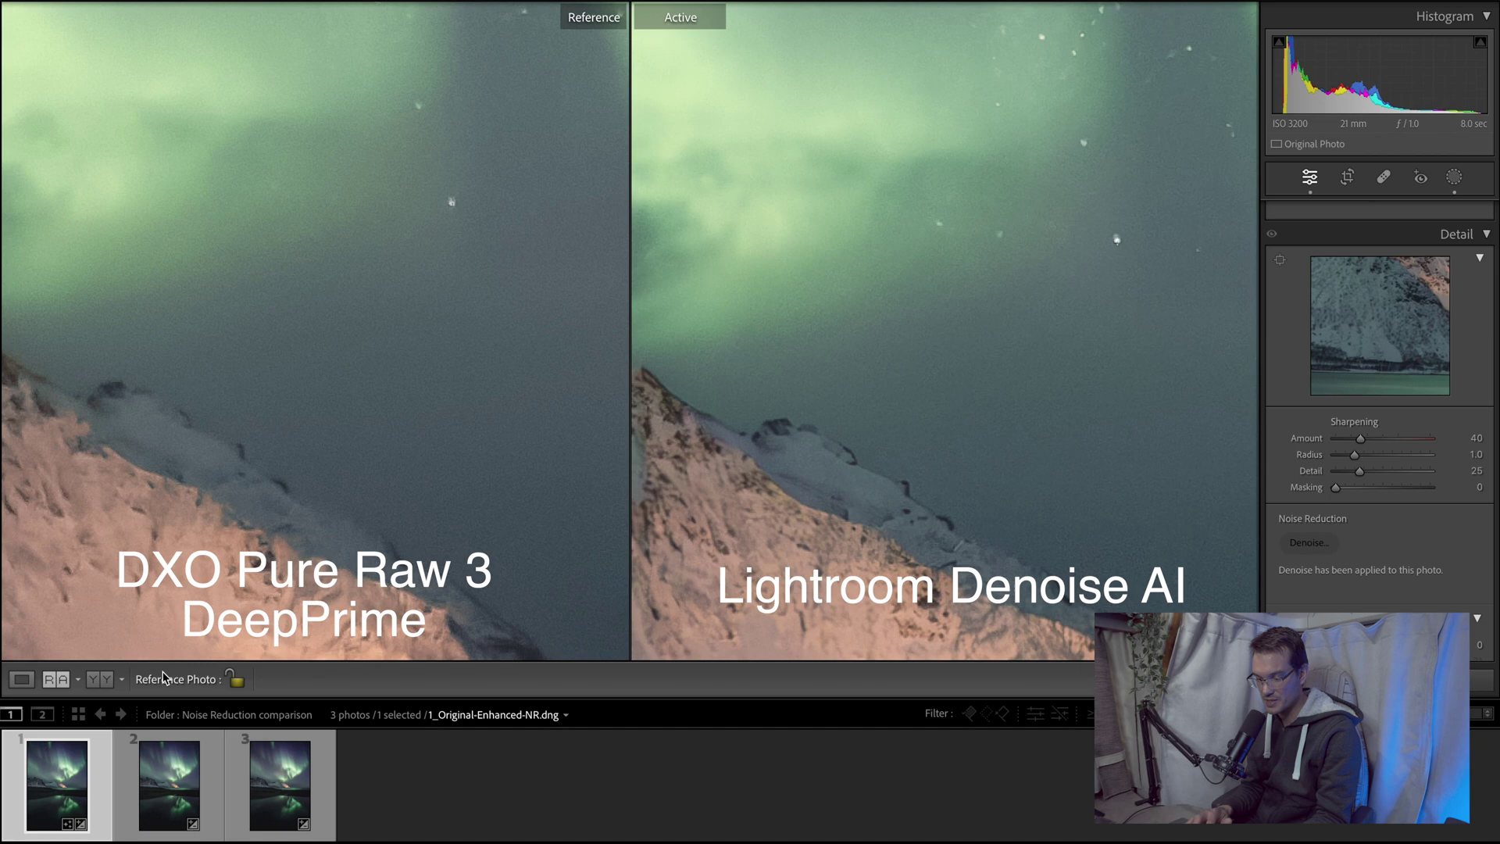
pyautogui.click(22, 679)
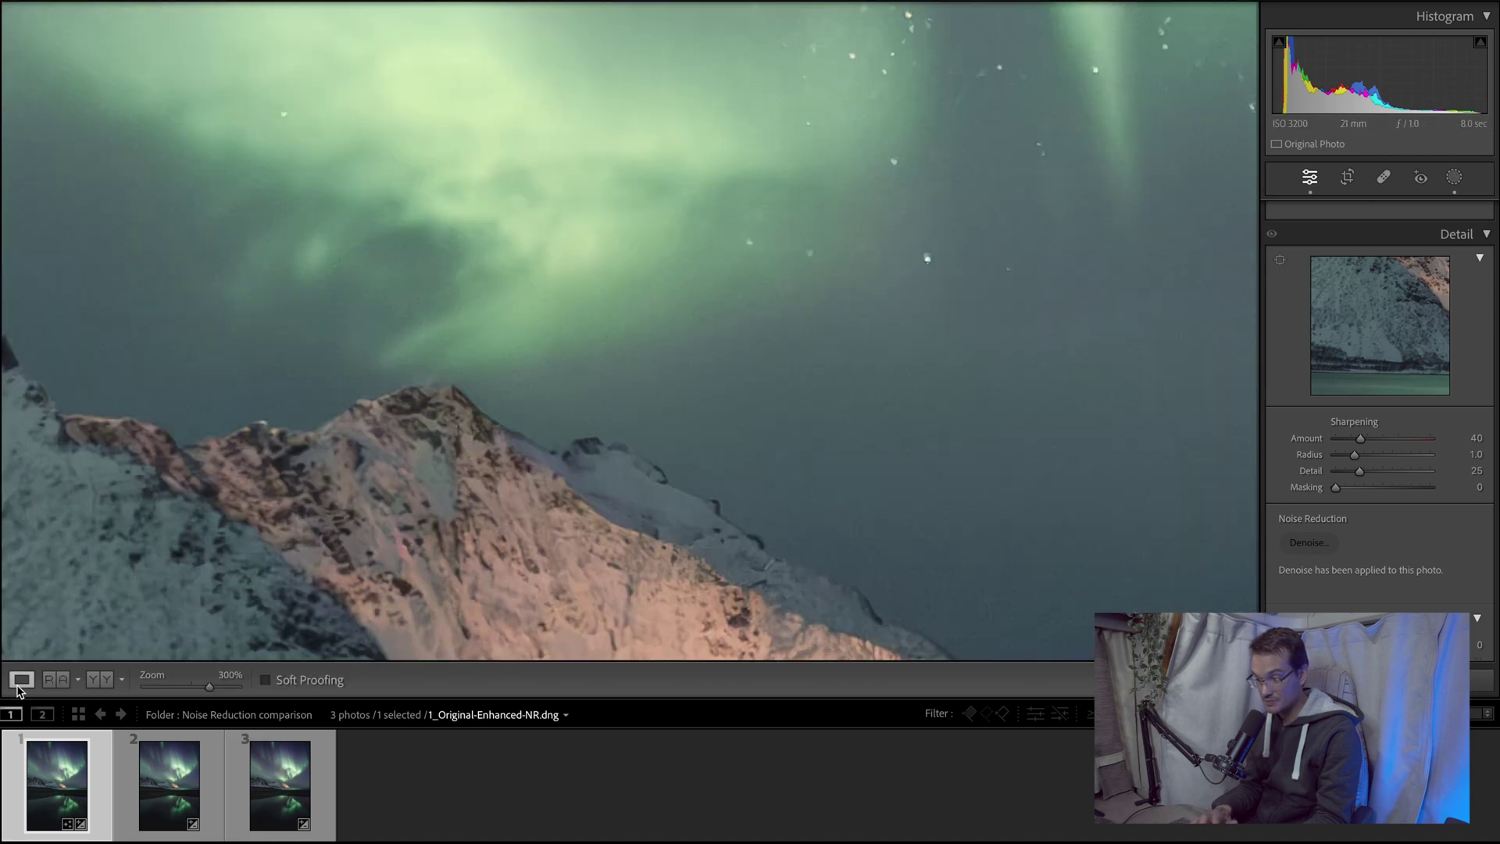
# Send the original aurora RAF to Topaz DeNoise AI as a copy with Lightroom adjustments
pyautogui.click(447, 547)
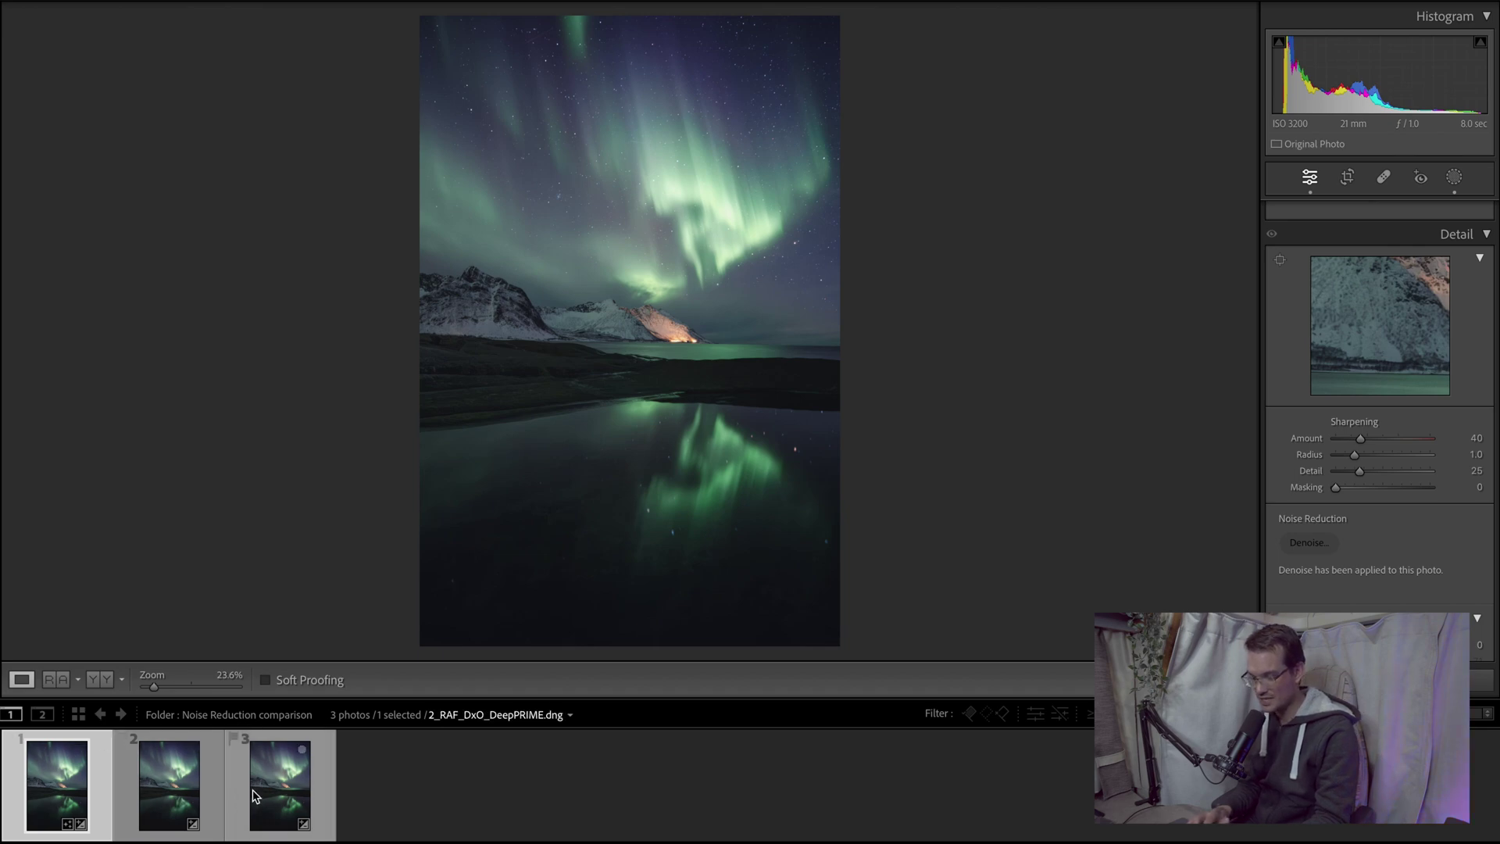
pyautogui.click(168, 794)
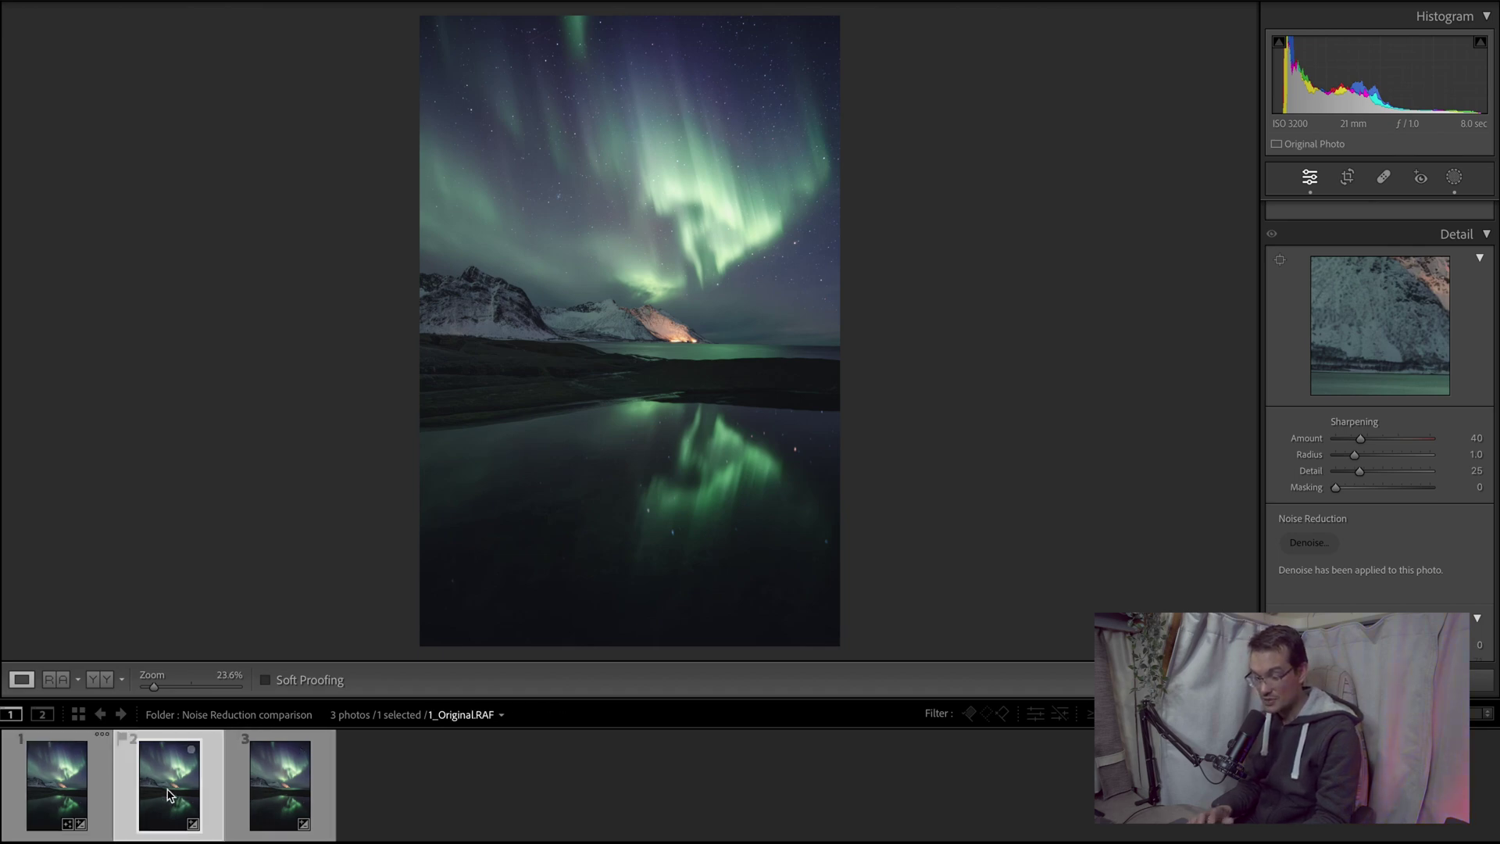
pyautogui.rightClick(167, 794)
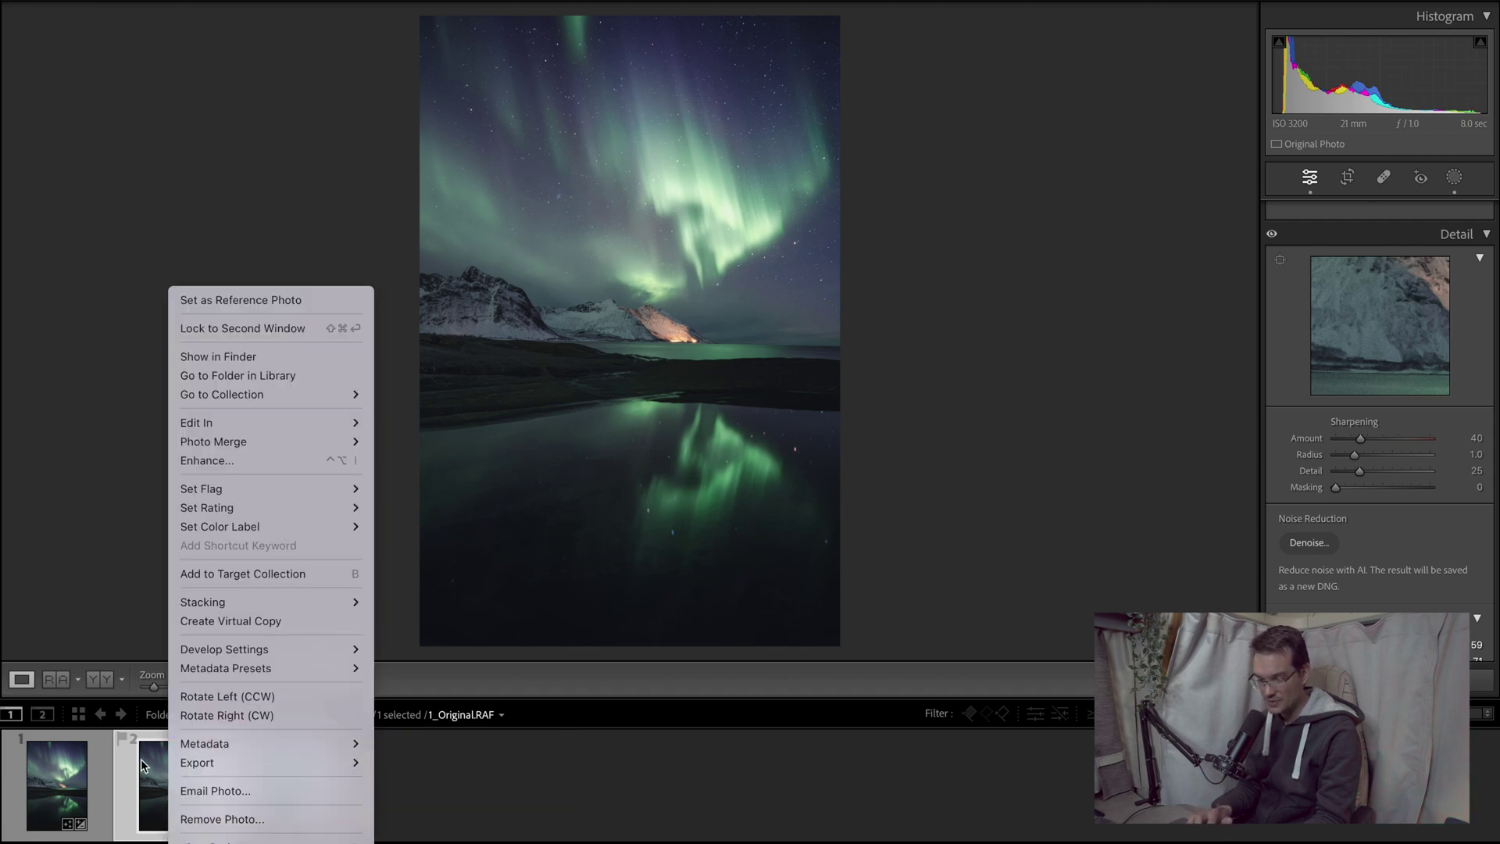
pyautogui.moveTo(296, 422)
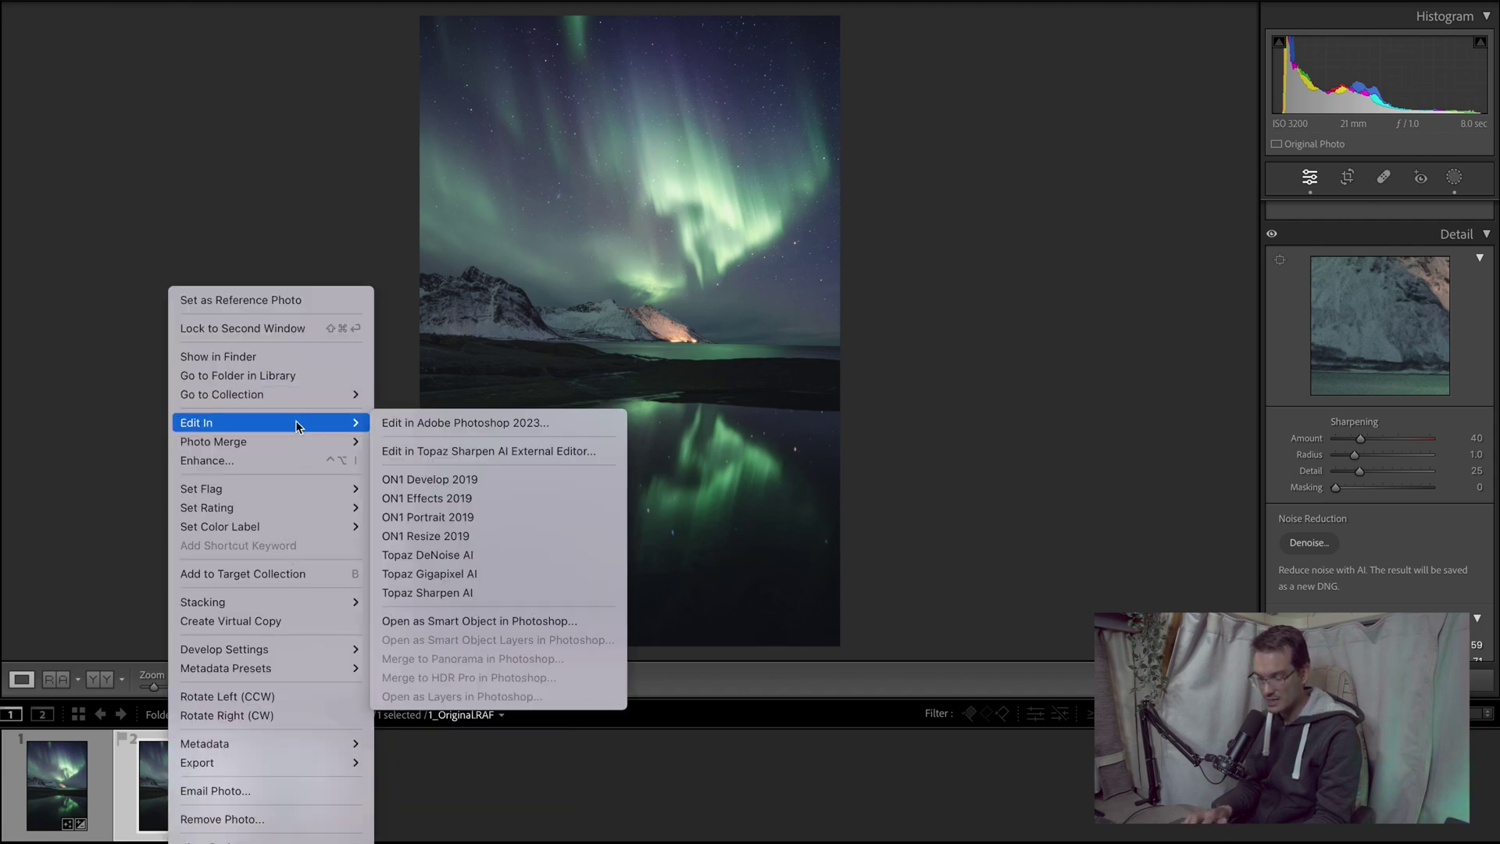
pyautogui.click(459, 556)
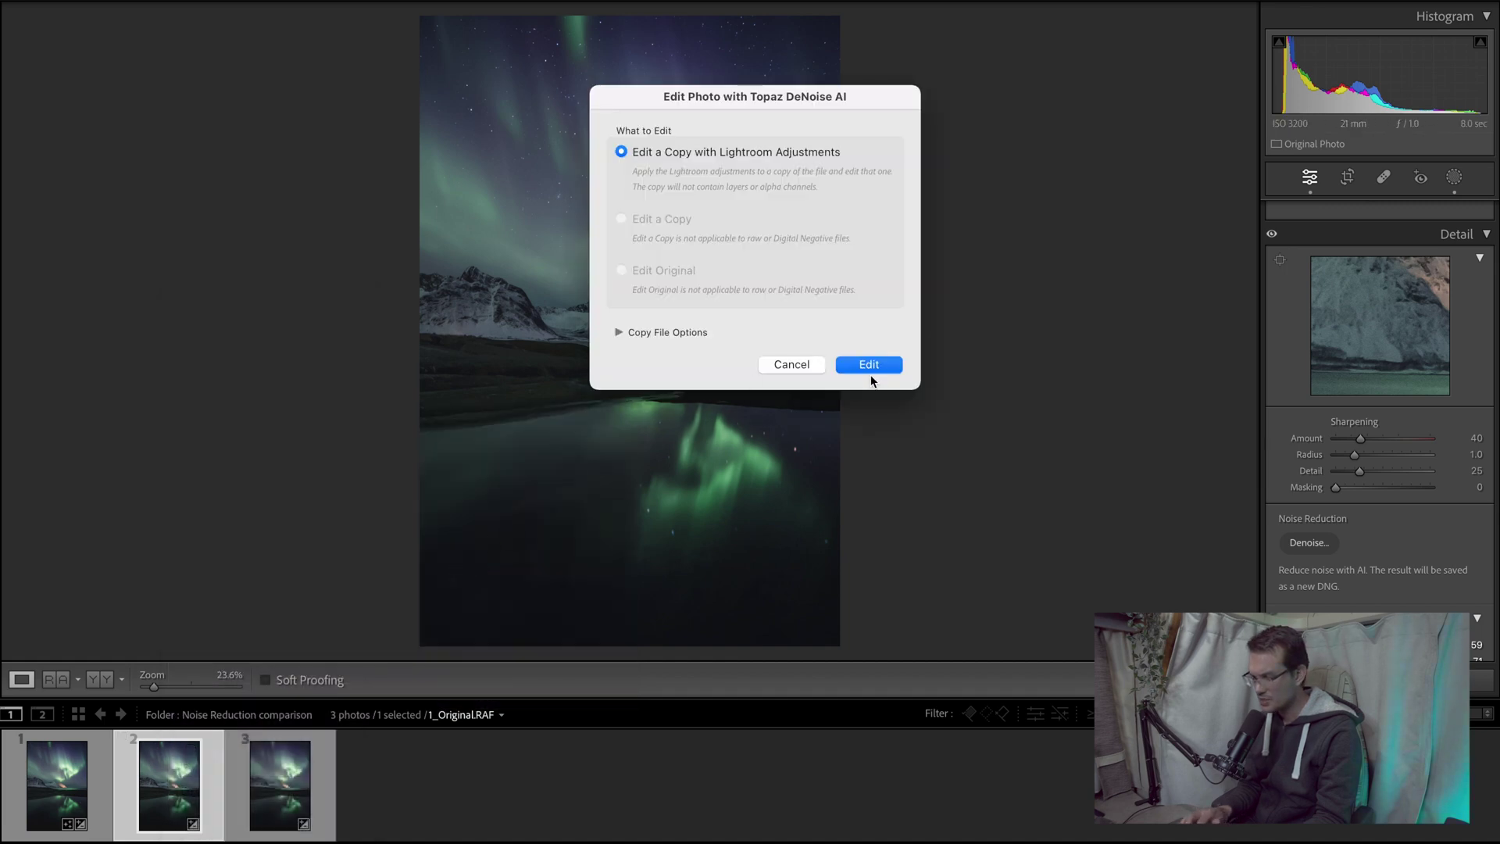
pyautogui.click(891, 365)
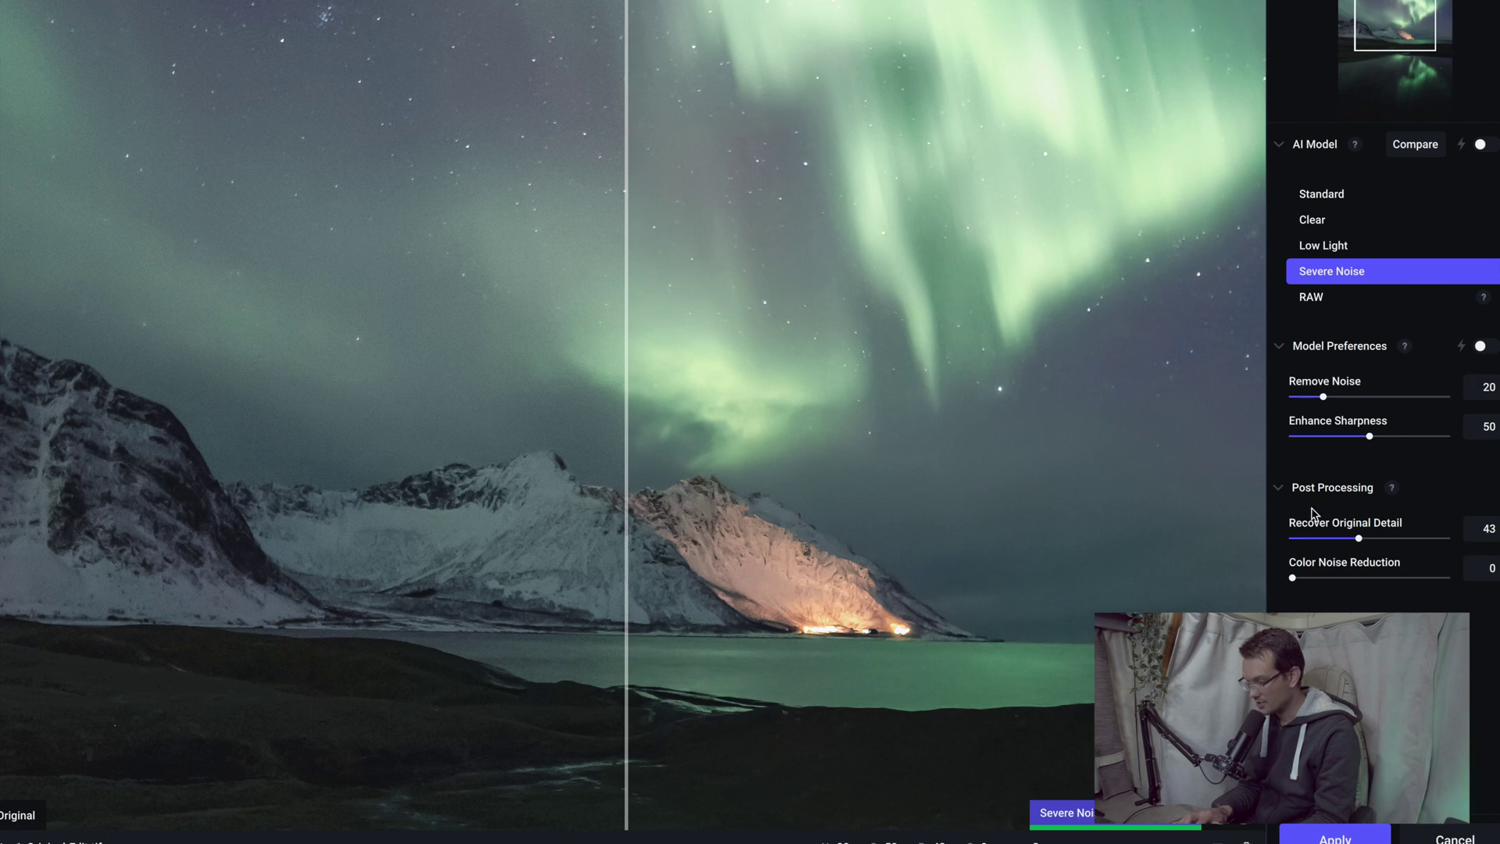
# Raise Recover Original Detail to 50, check the before/after split, and apply the Severe Noise denoise
pyautogui.moveTo(1357, 538); pyautogui.dragTo(1360, 539)
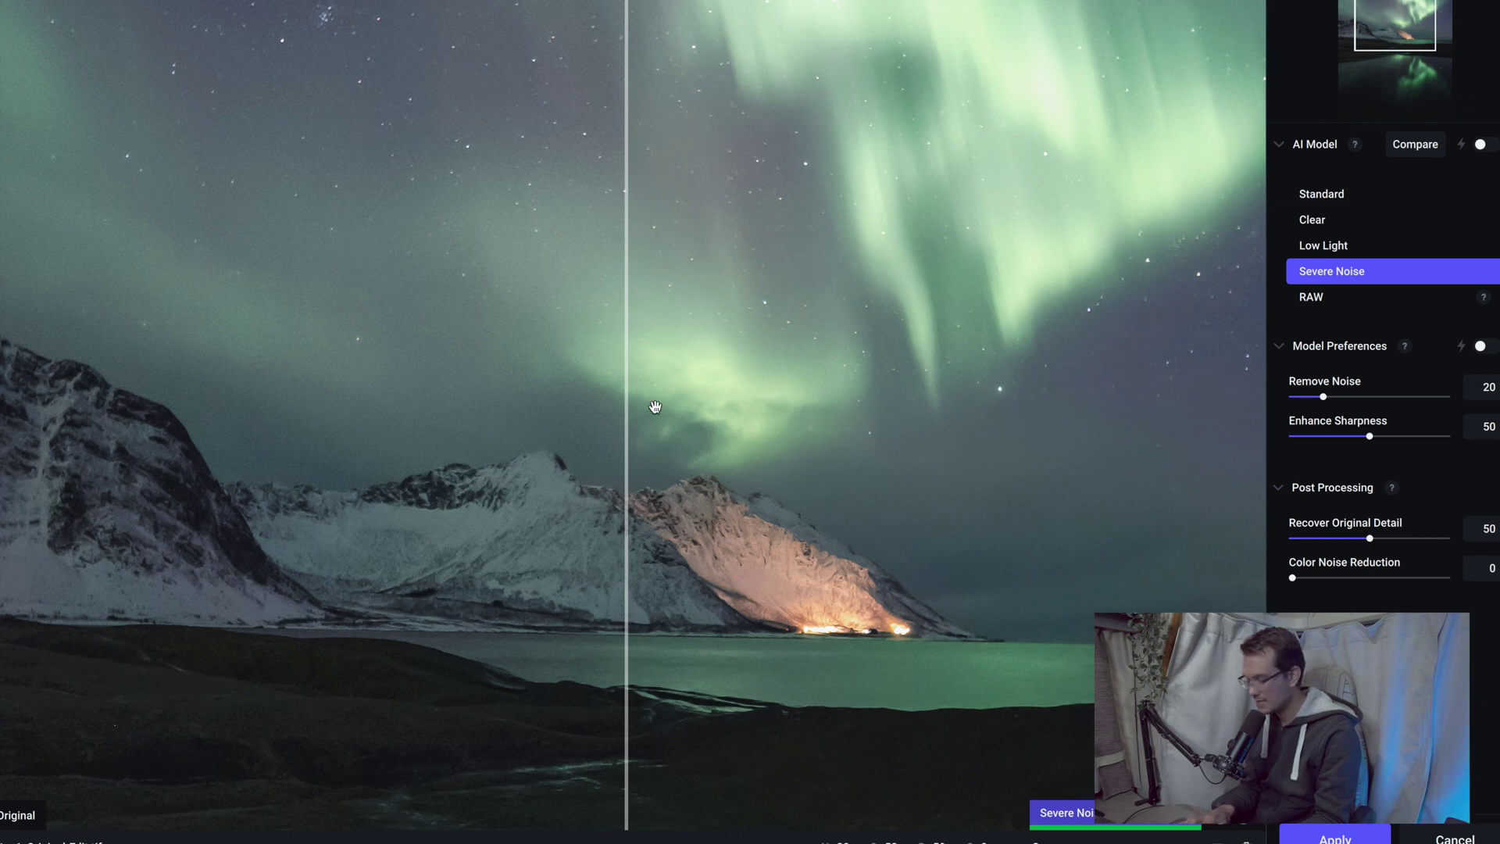
pyautogui.moveTo(625, 418); pyautogui.dragTo(762, 530)
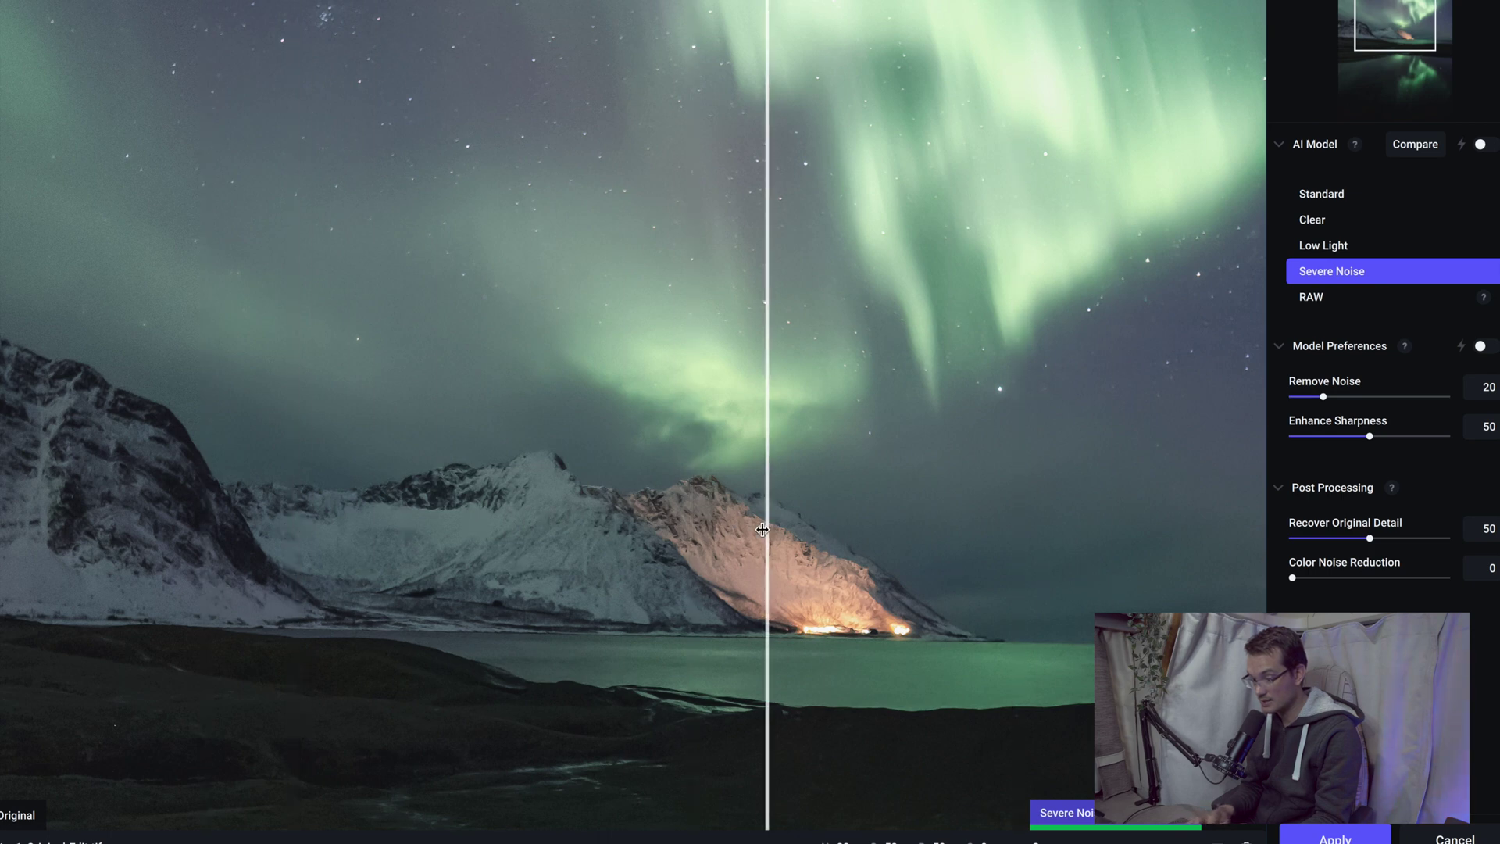
pyautogui.click(1337, 835)
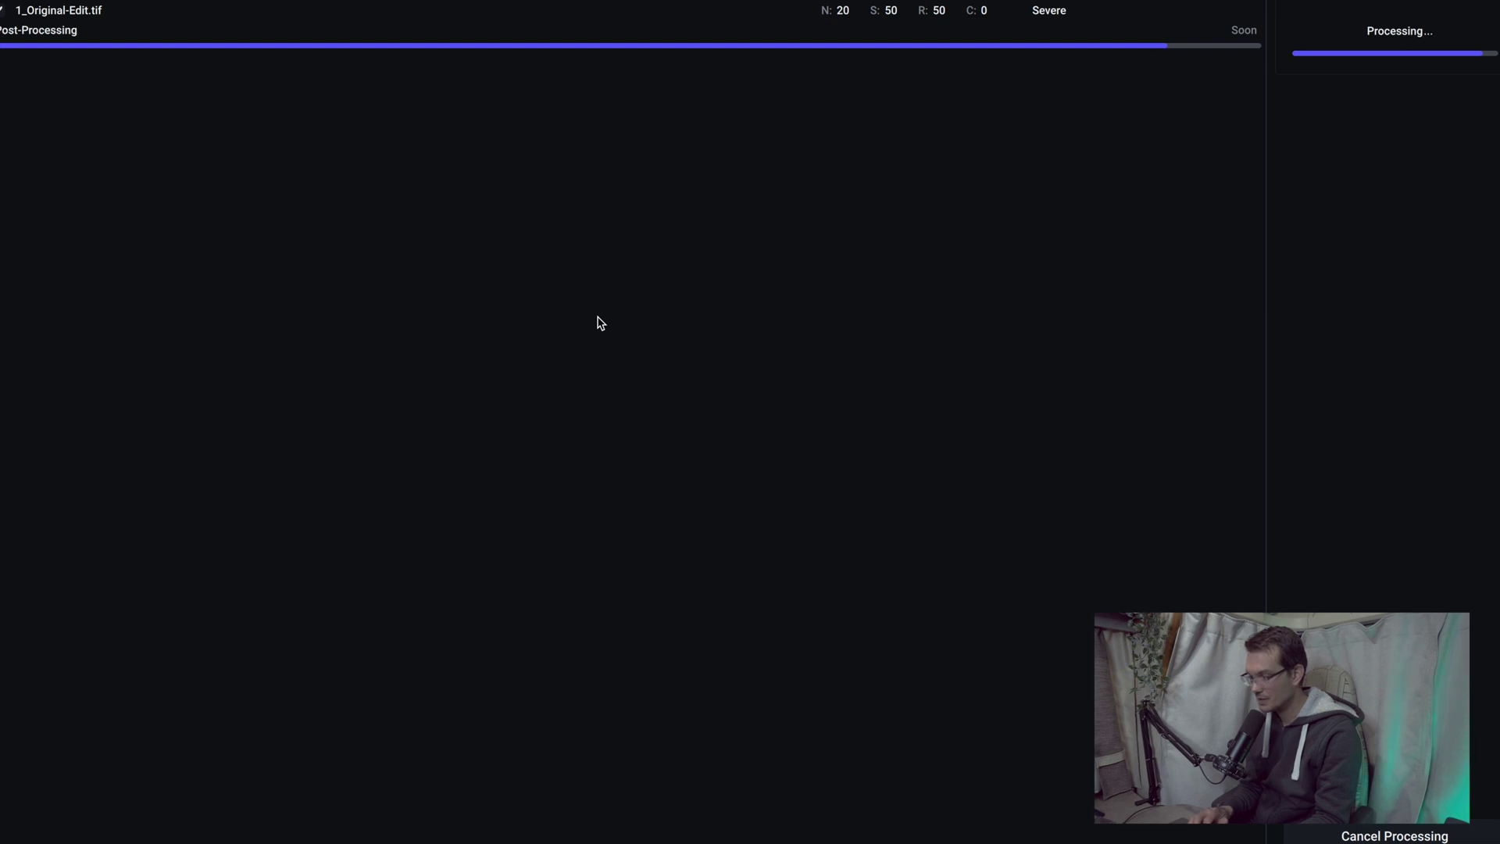
pyautogui.click(63, 33)
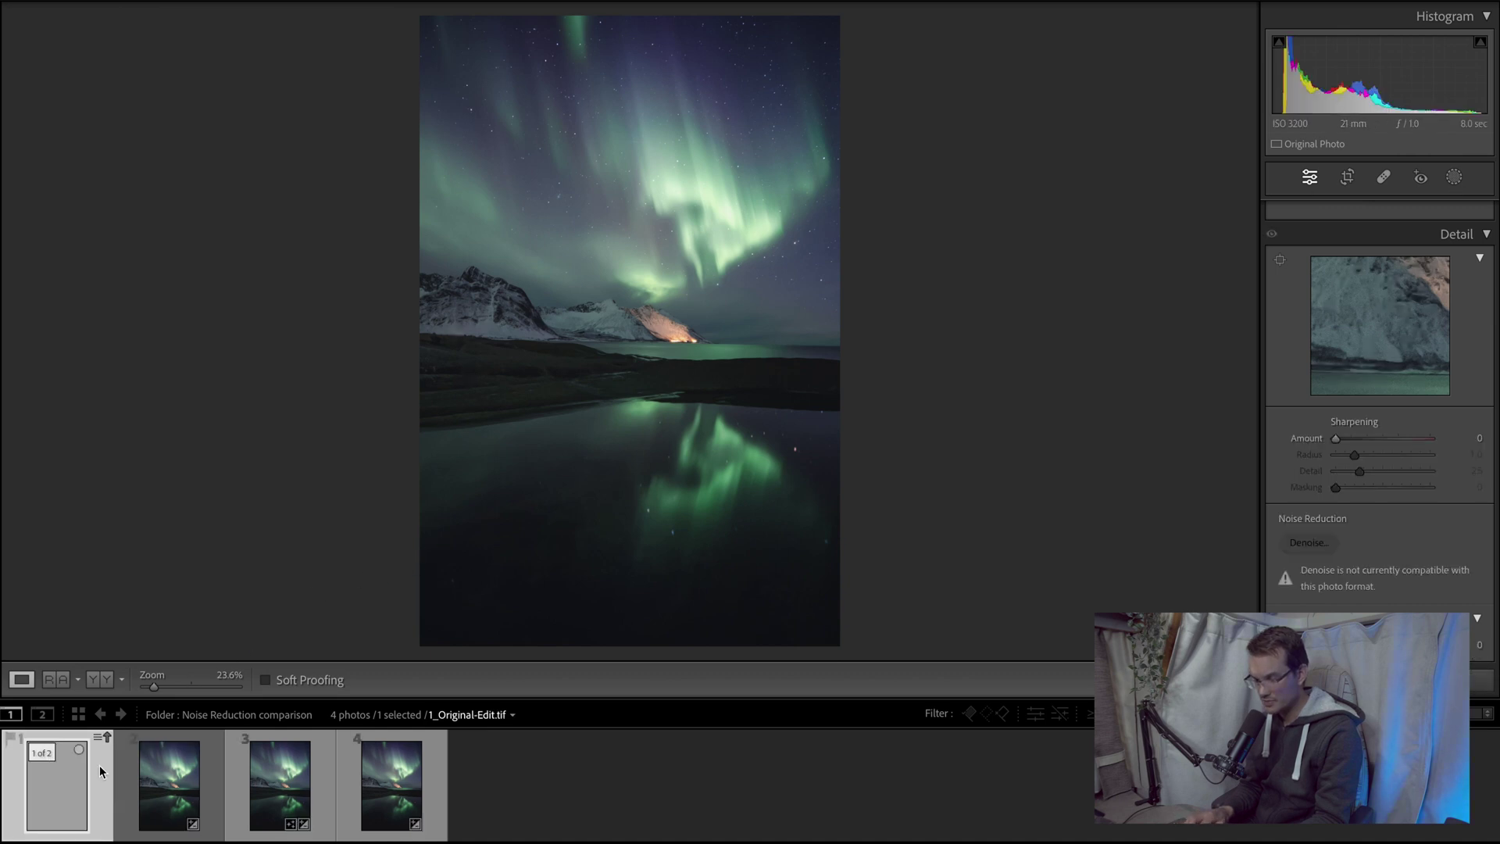
# Show 1_Original-Edit.tif as the zoomed active photo in Reference view
pyautogui.click(175, 784)
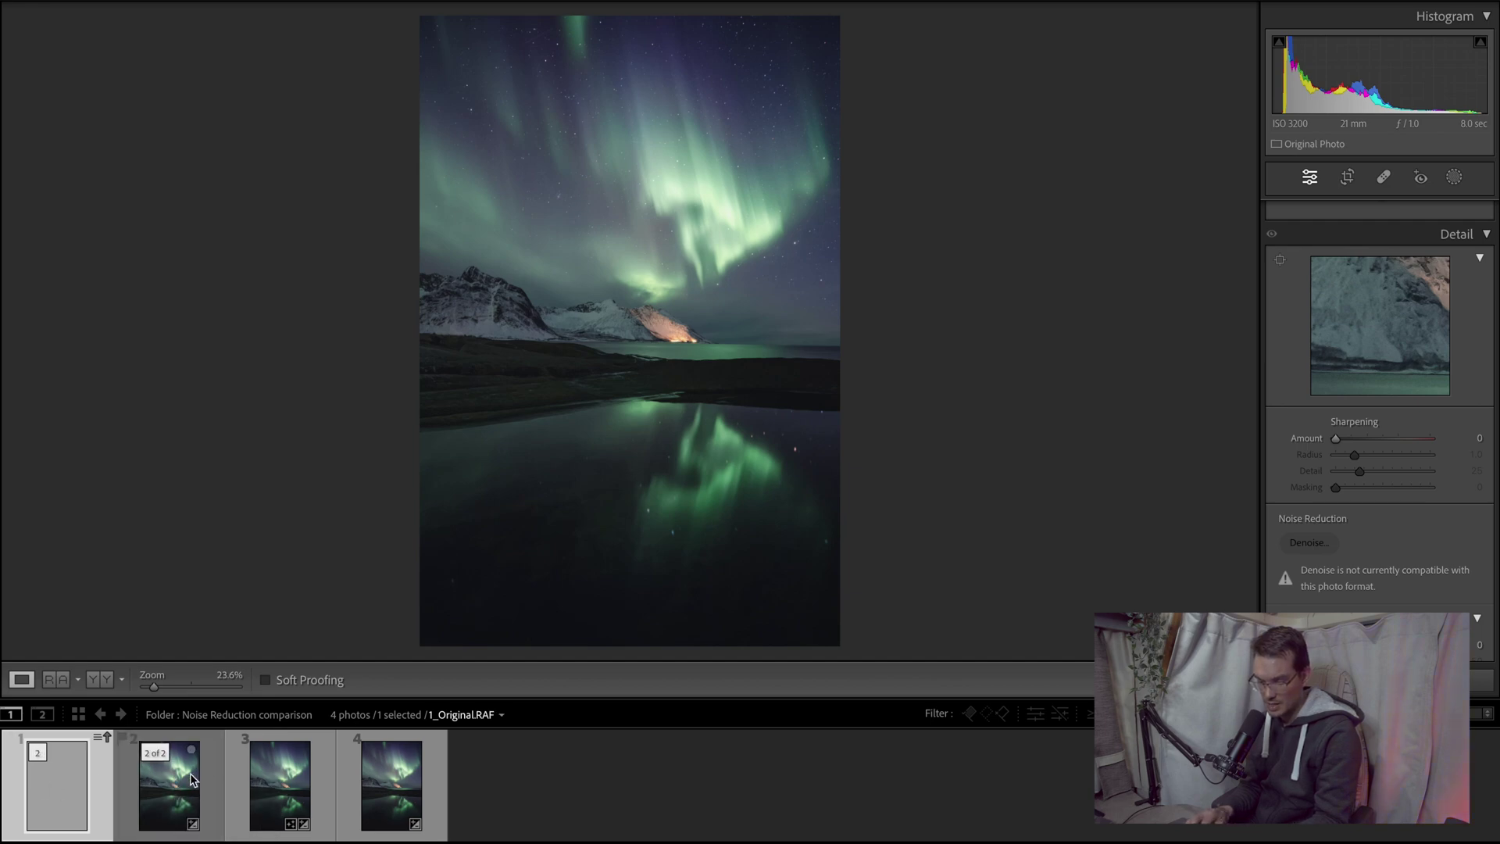
pyautogui.click(192, 772)
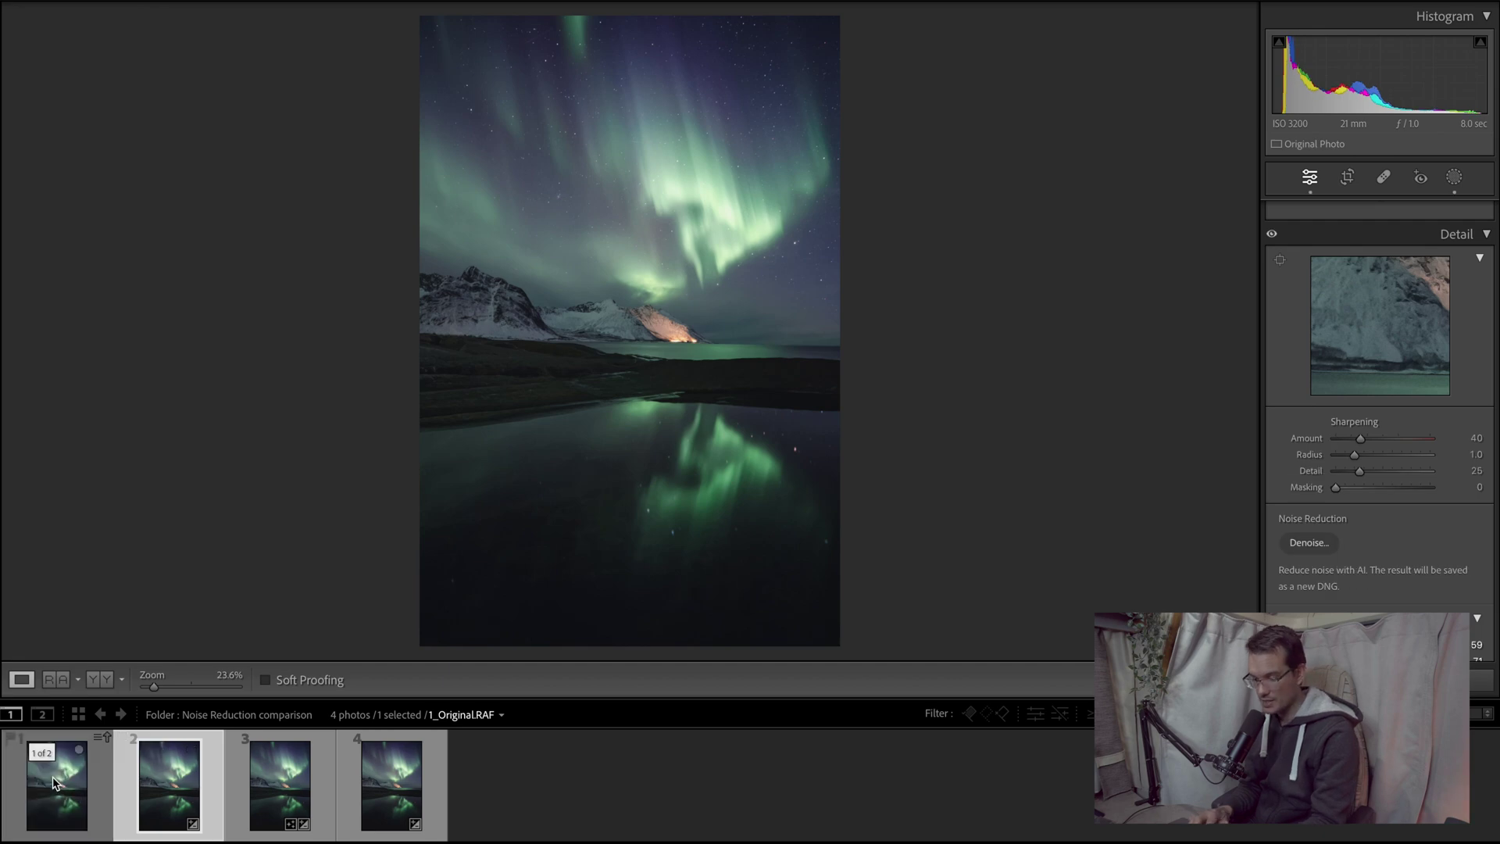
pyautogui.click(54, 782)
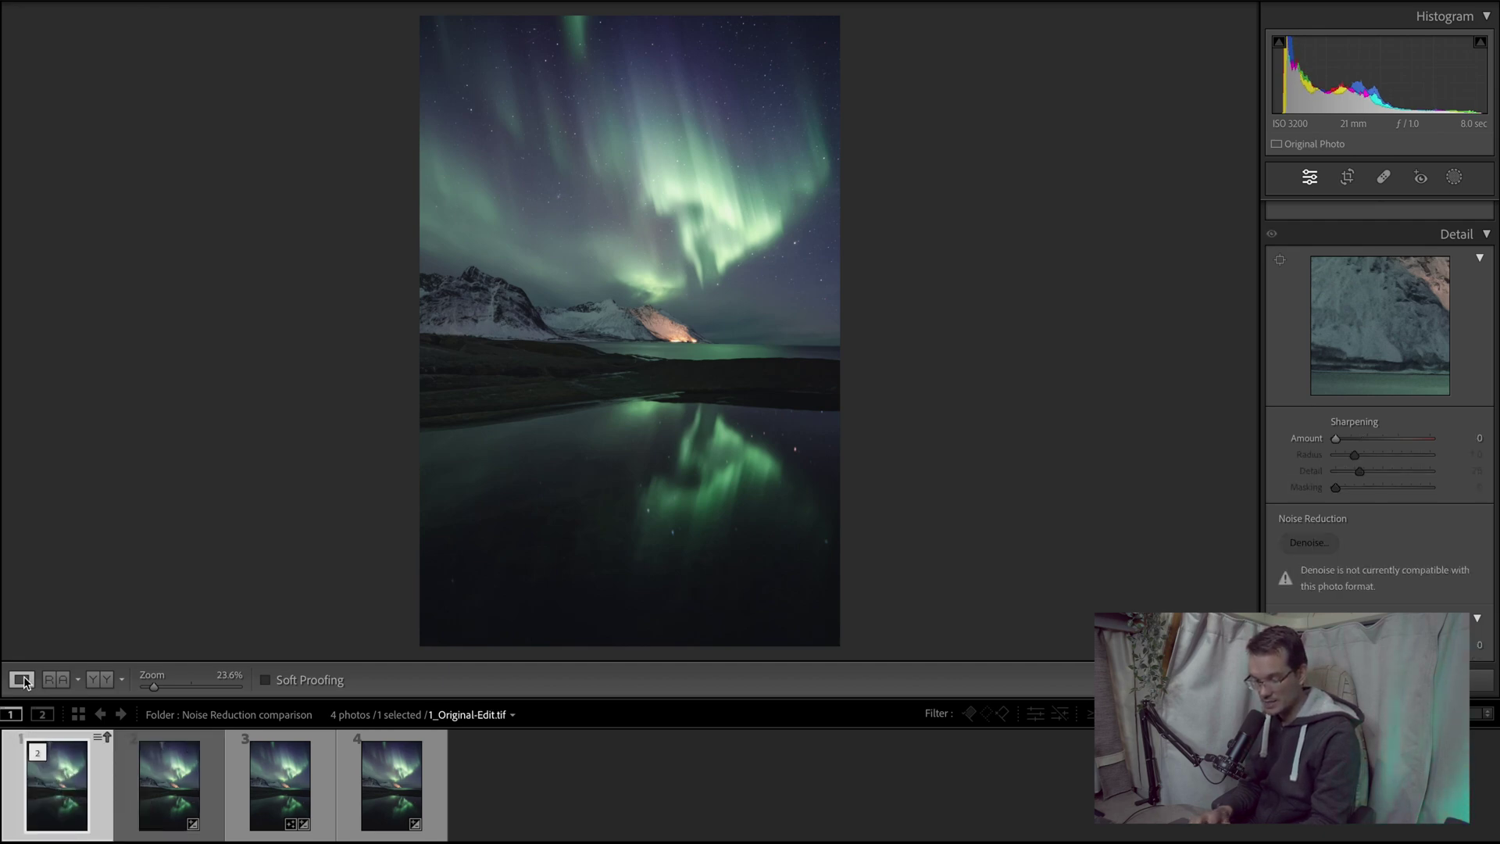
pyautogui.click(55, 679)
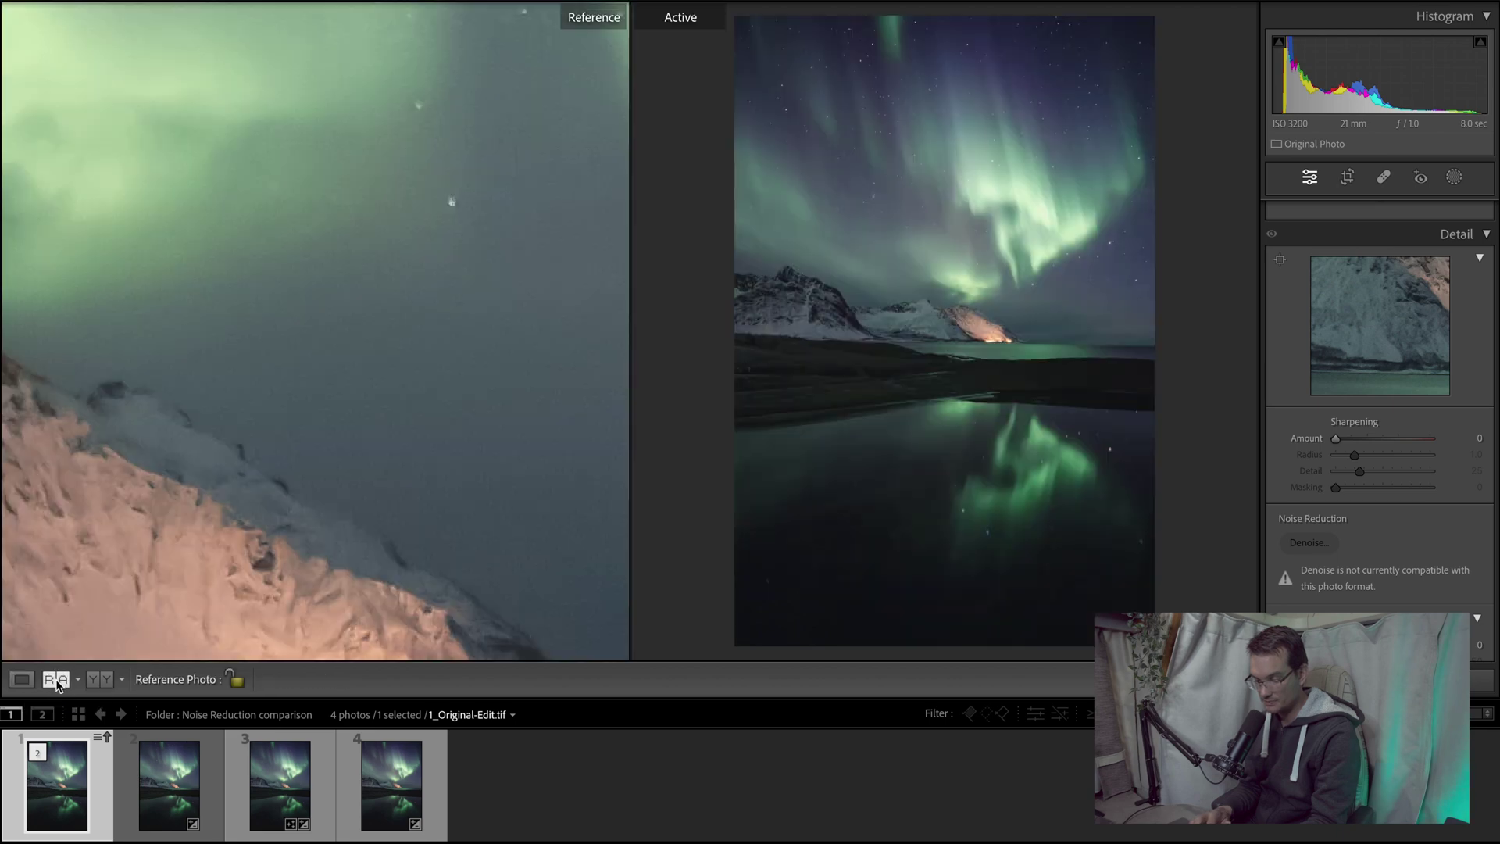
pyautogui.click(982, 300)
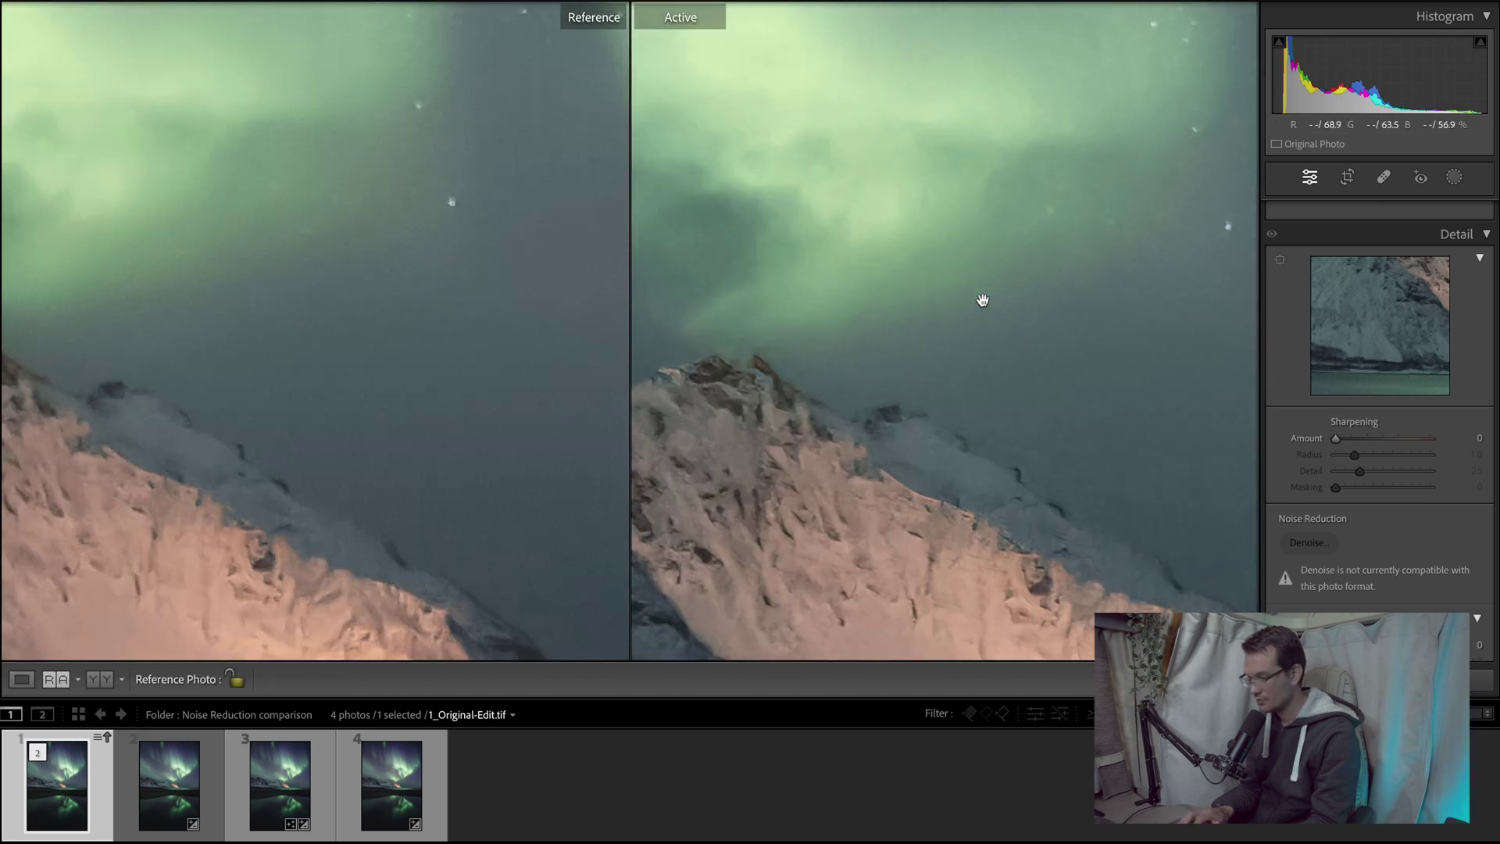
# Pan the original RAW reference and Topaz active close-ups onto the same lit mountain peak
pyautogui.moveTo(776, 352); pyautogui.dragTo(948, 335)
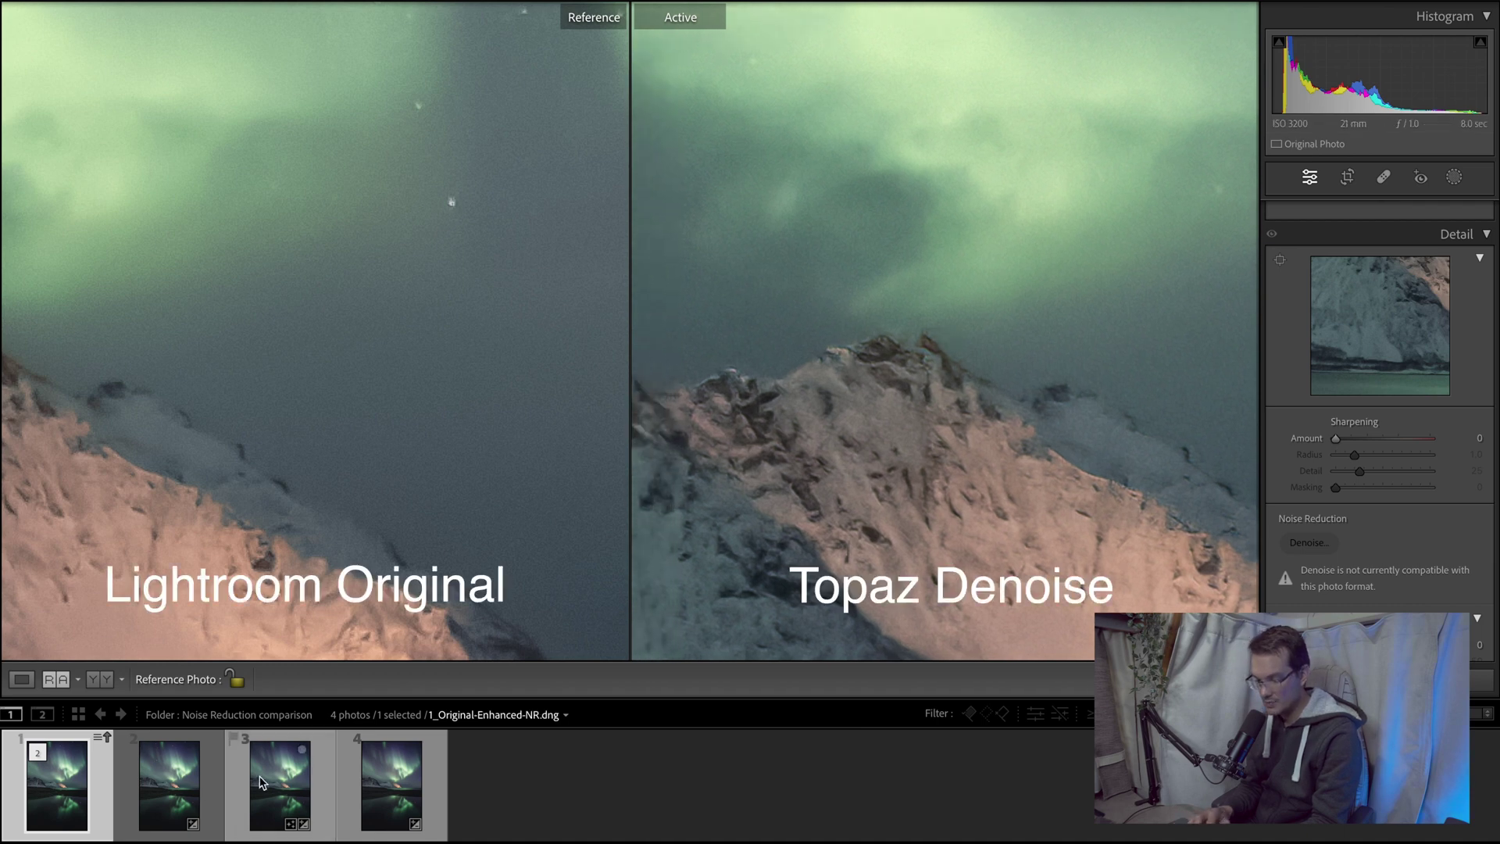
pyautogui.click(186, 787)
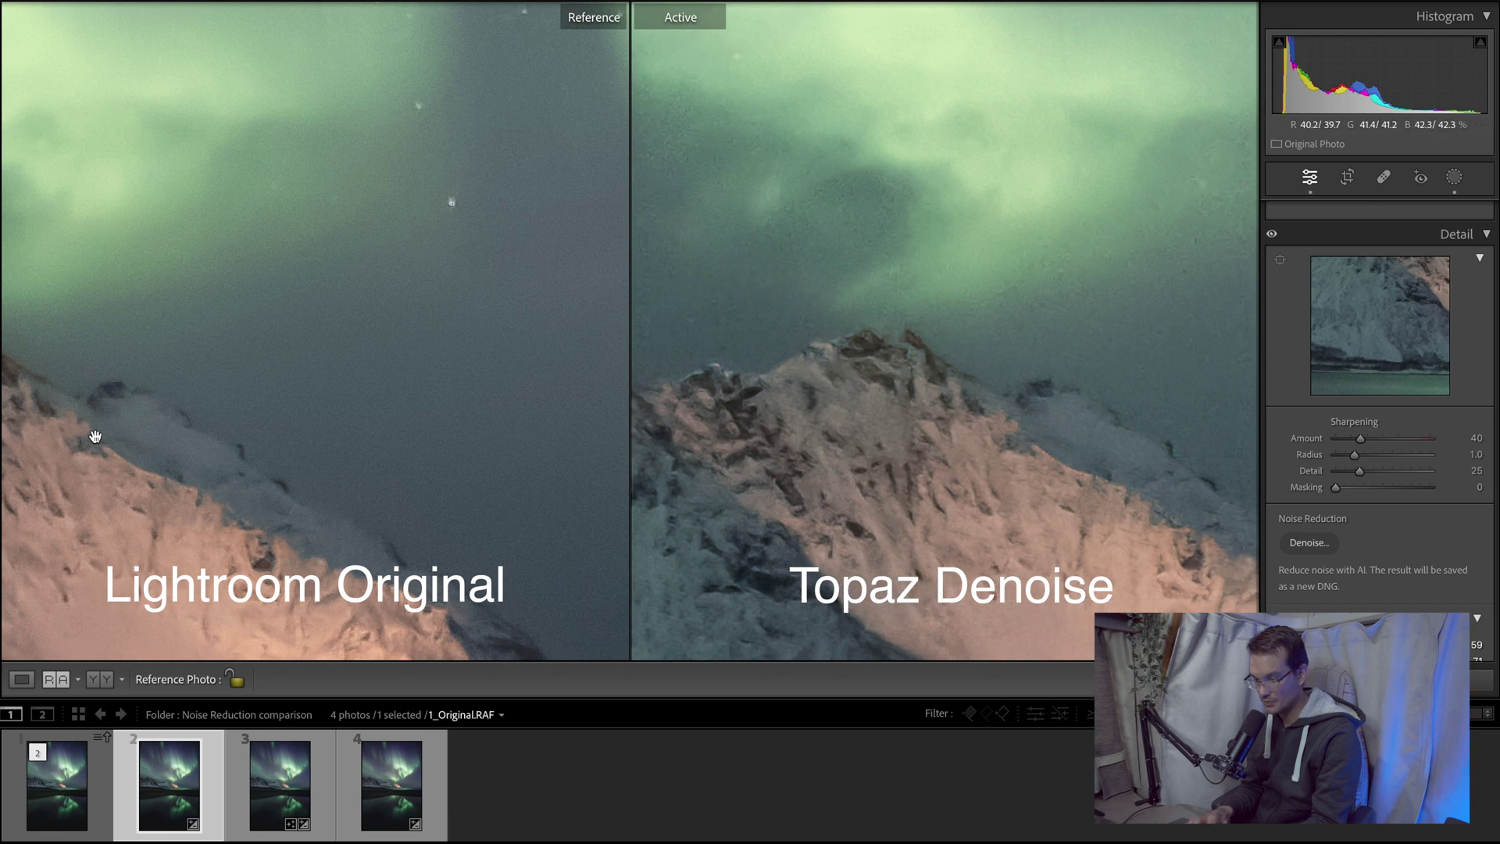
pyautogui.click(67, 794)
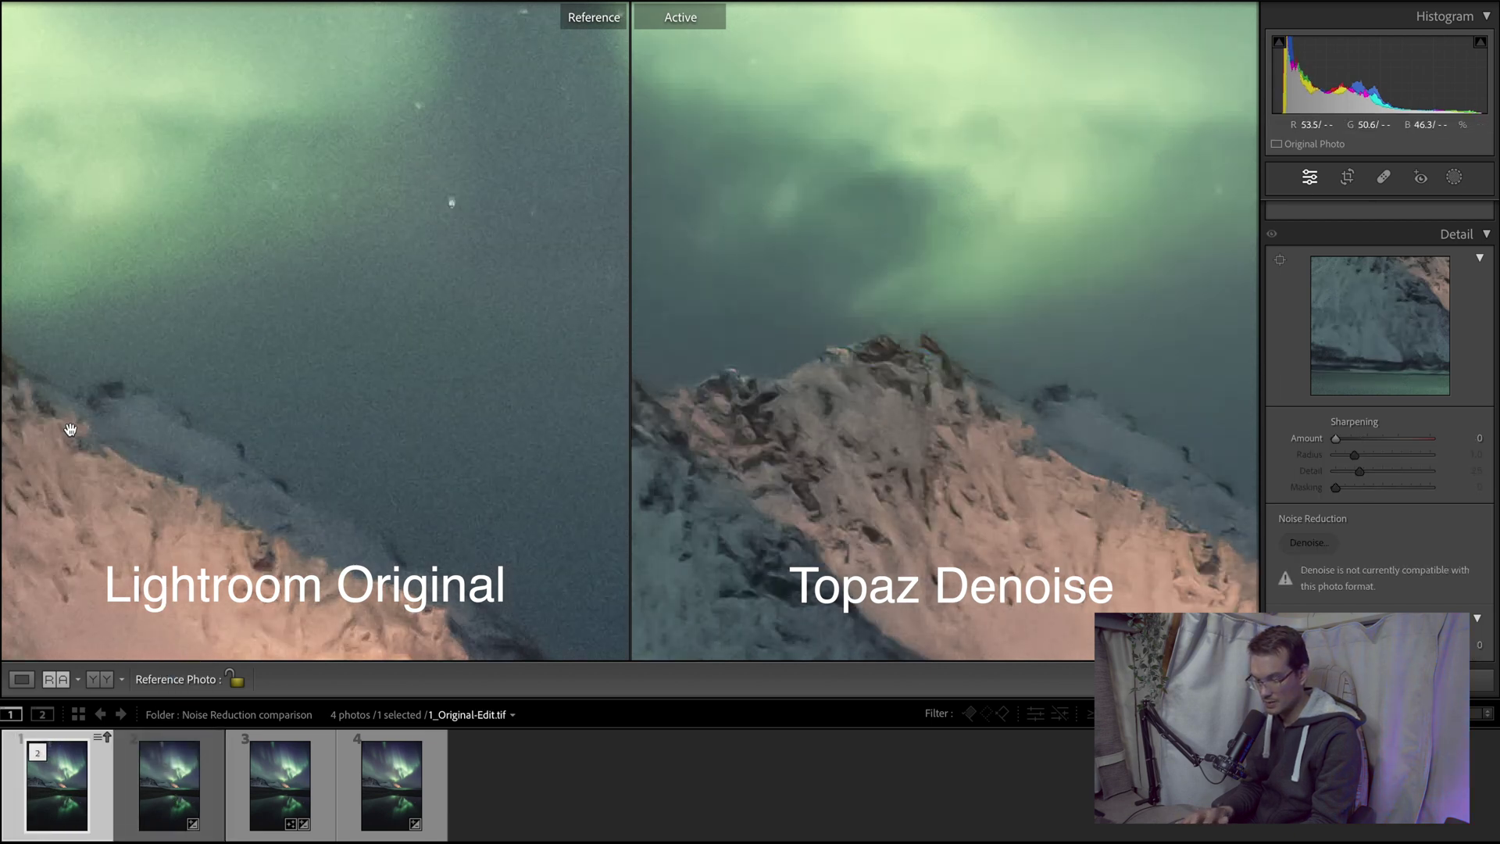
pyautogui.moveTo(71, 430); pyautogui.dragTo(382, 486)
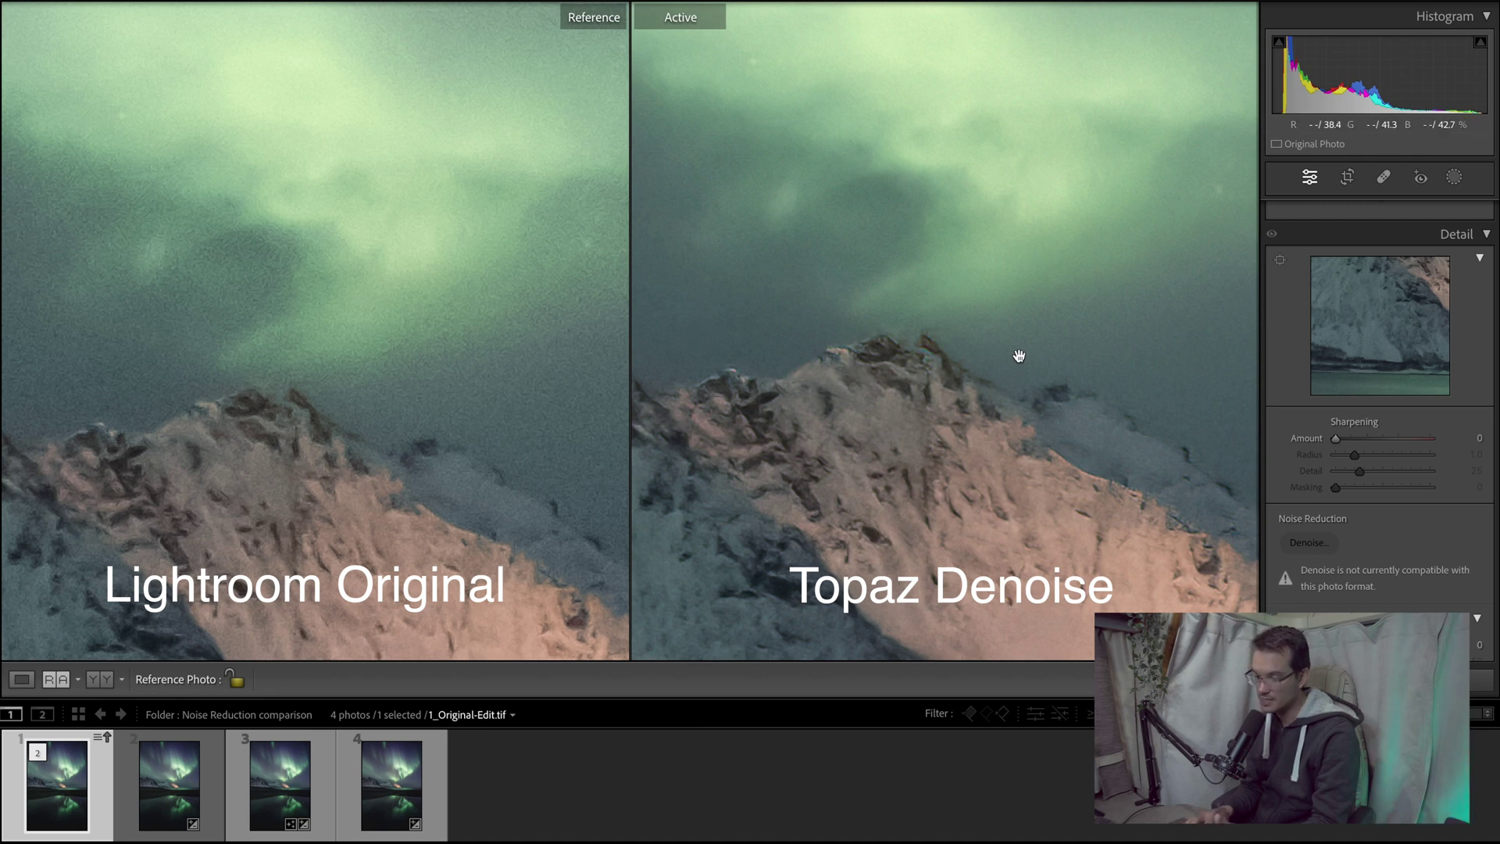
pyautogui.moveTo(984, 250); pyautogui.dragTo(992, 283)
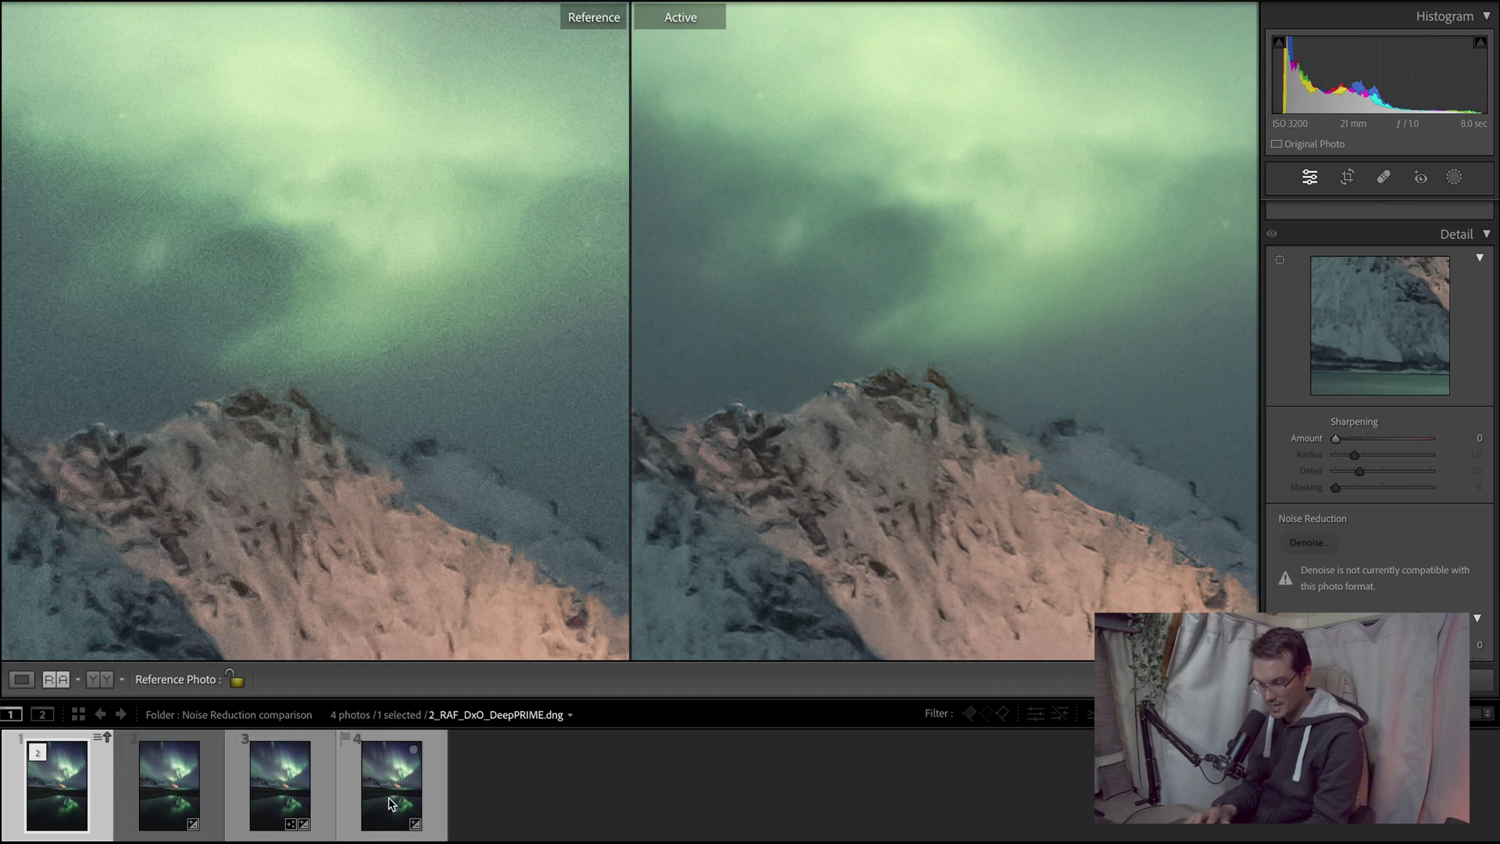
# Match 2_RAF_DxO_DeepPRIME.dng against Topaz on the peak, then load the Lightroom Denoise DNG as reference
pyautogui.moveTo(391, 803); pyautogui.dragTo(365, 476)
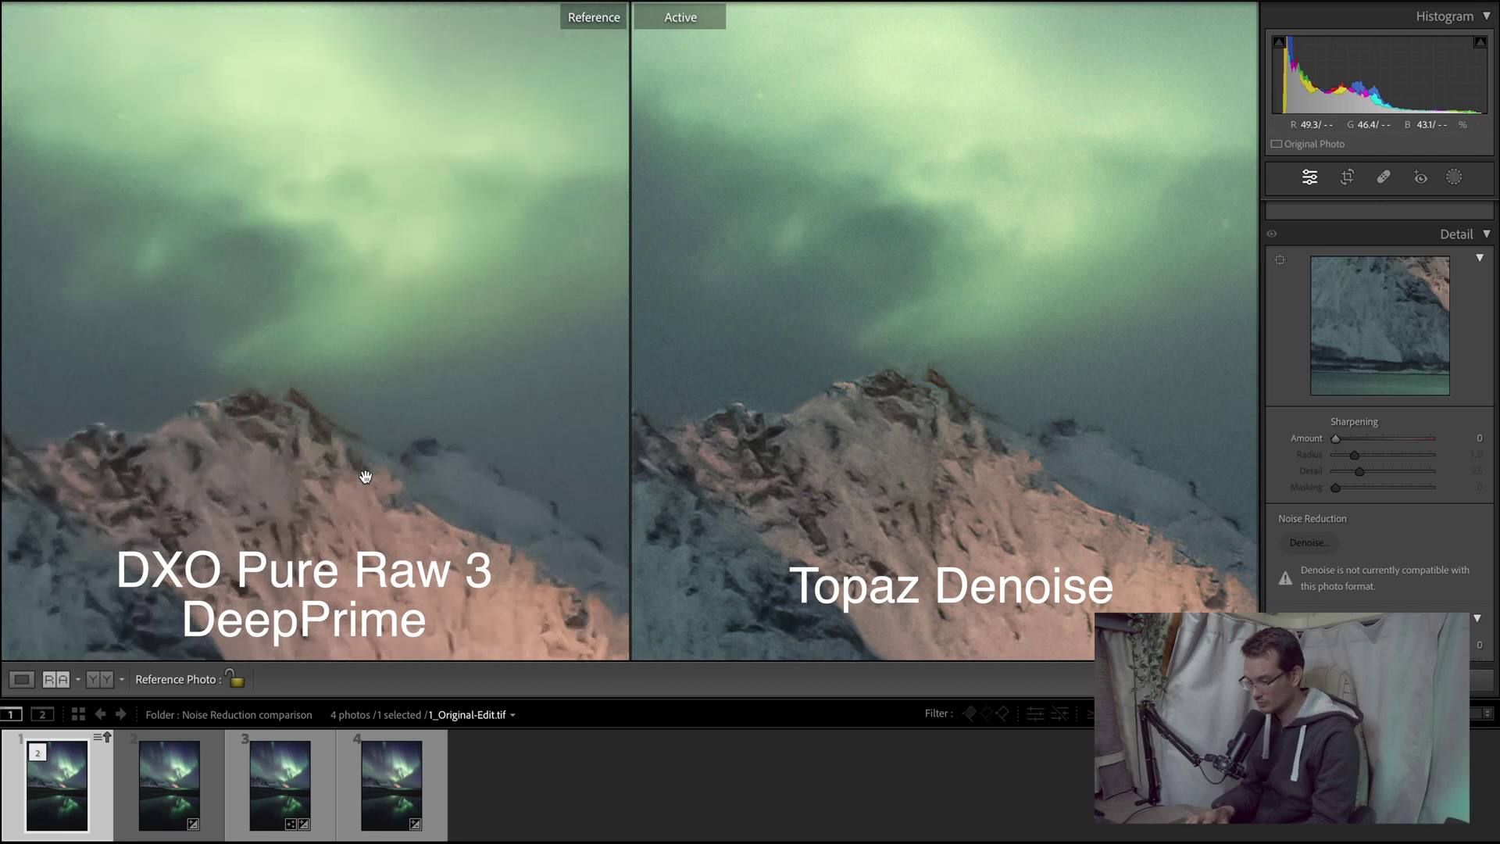
pyautogui.moveTo(336, 504); pyautogui.dragTo(334, 460)
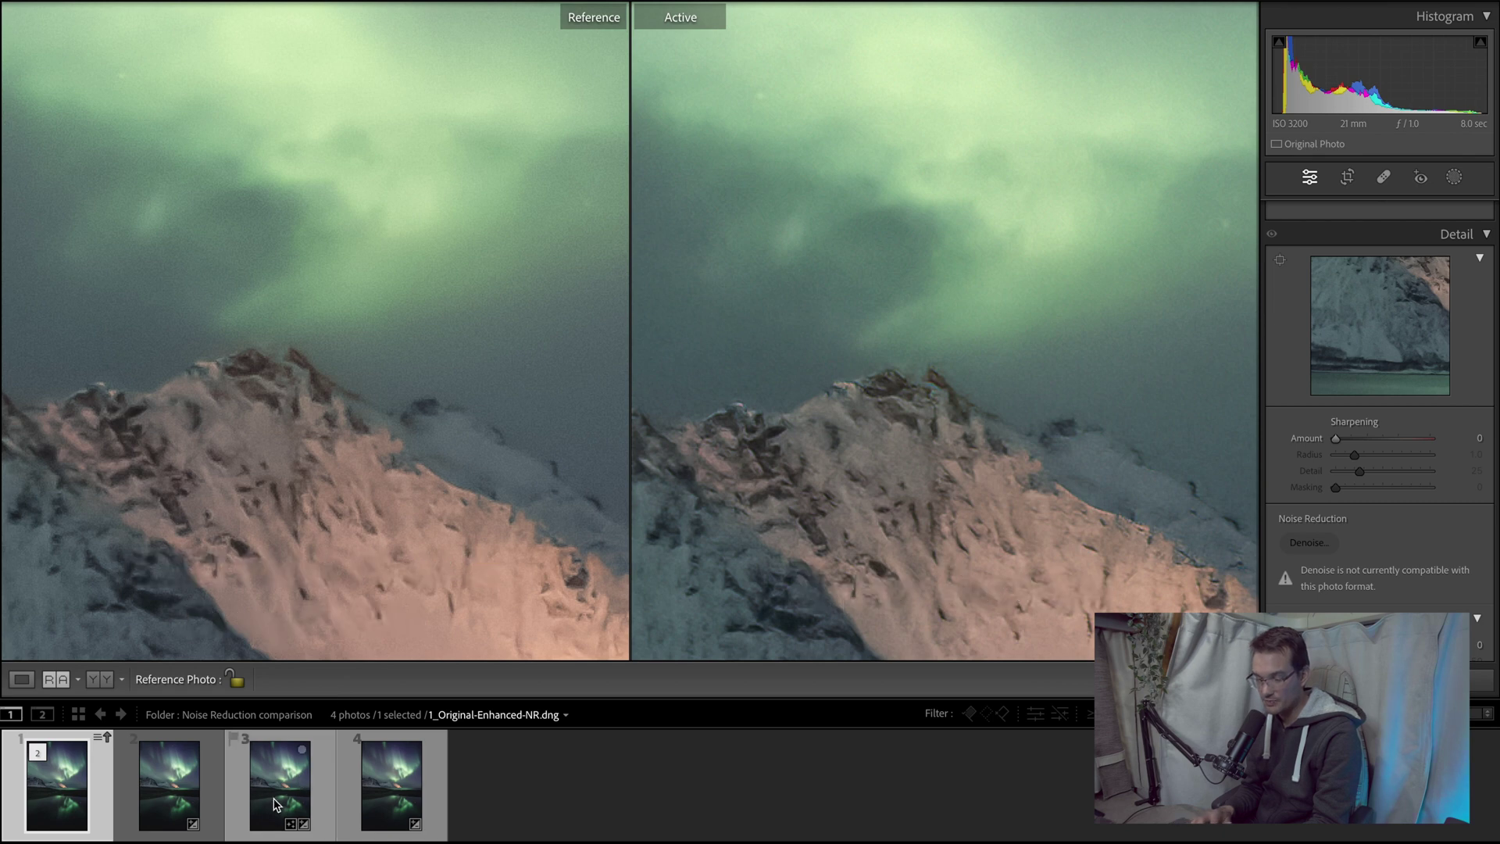
pyautogui.moveTo(257, 803); pyautogui.dragTo(306, 486)
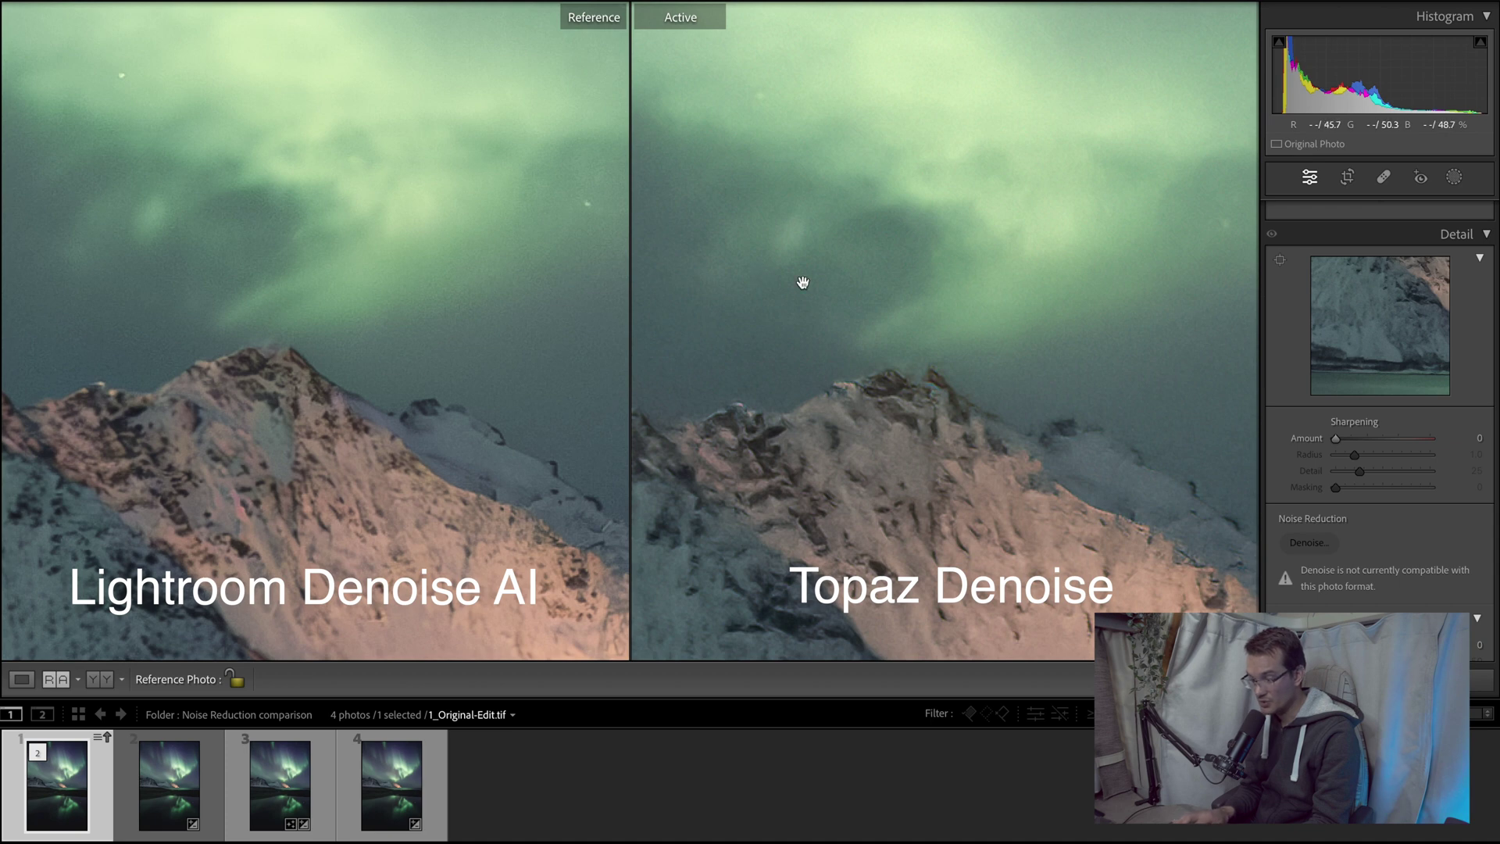
# Pan both close-ups to the aurora sky above the left mountain slope
pyautogui.moveTo(391, 356); pyautogui.dragTo(227, 368)
pyautogui.moveTo(1011, 398); pyautogui.dragTo(633, 429)
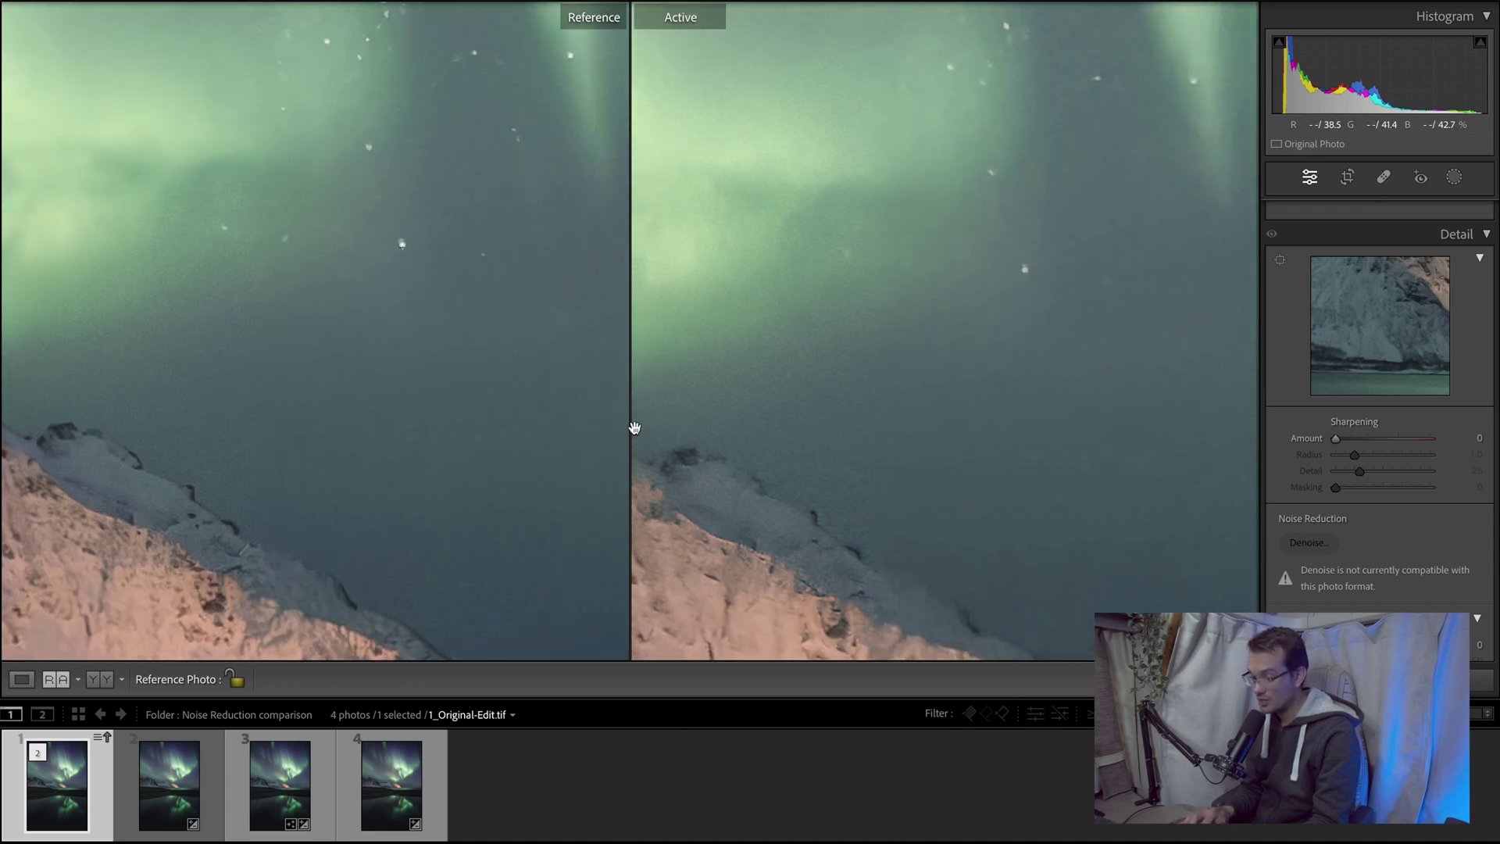